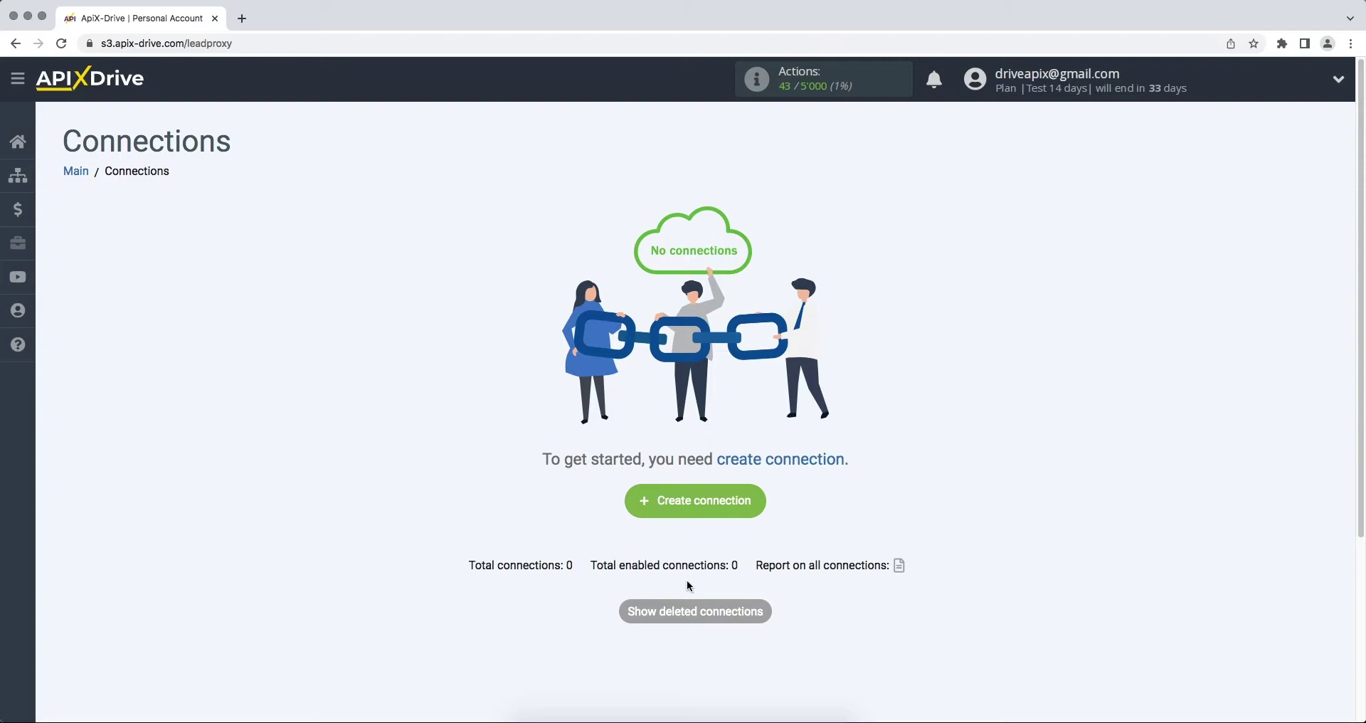
Create a new connection with Smartsheet as the data source system.
left_click(641, 513)
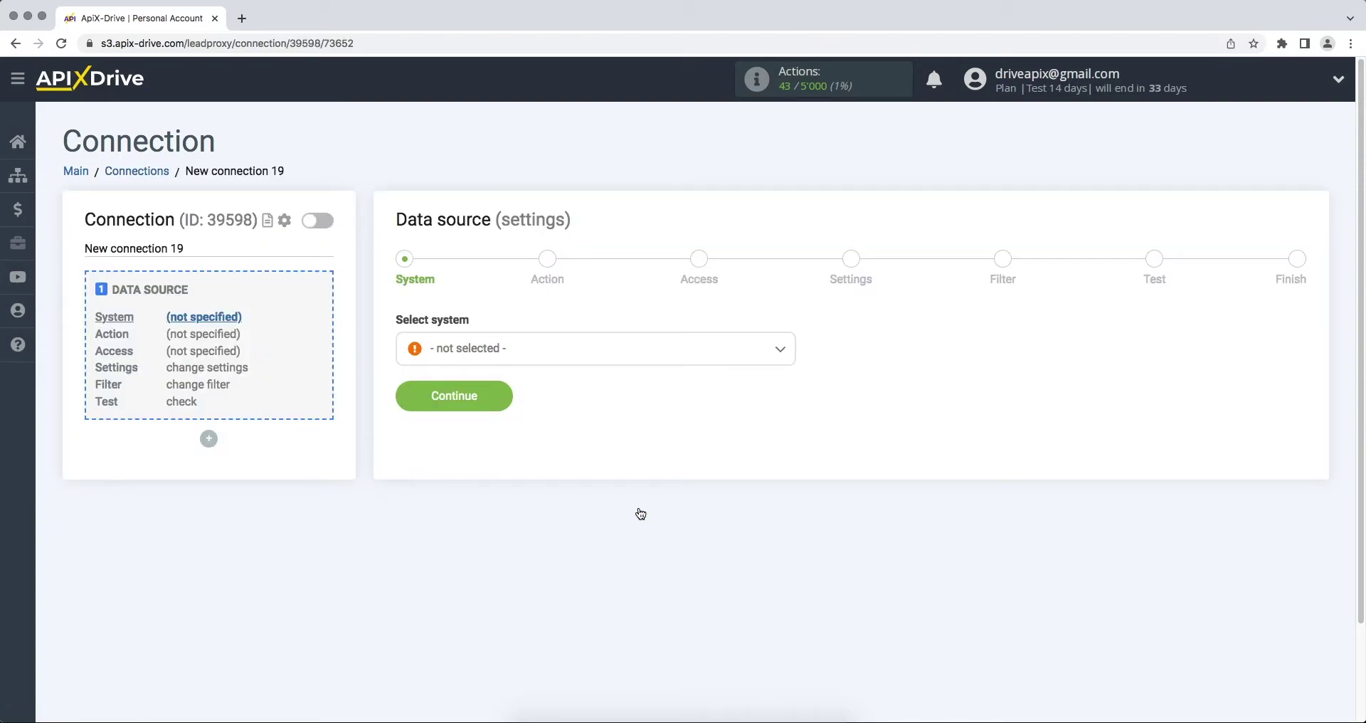
left_click(617, 348)
left_click_drag(791, 372, 797, 540)
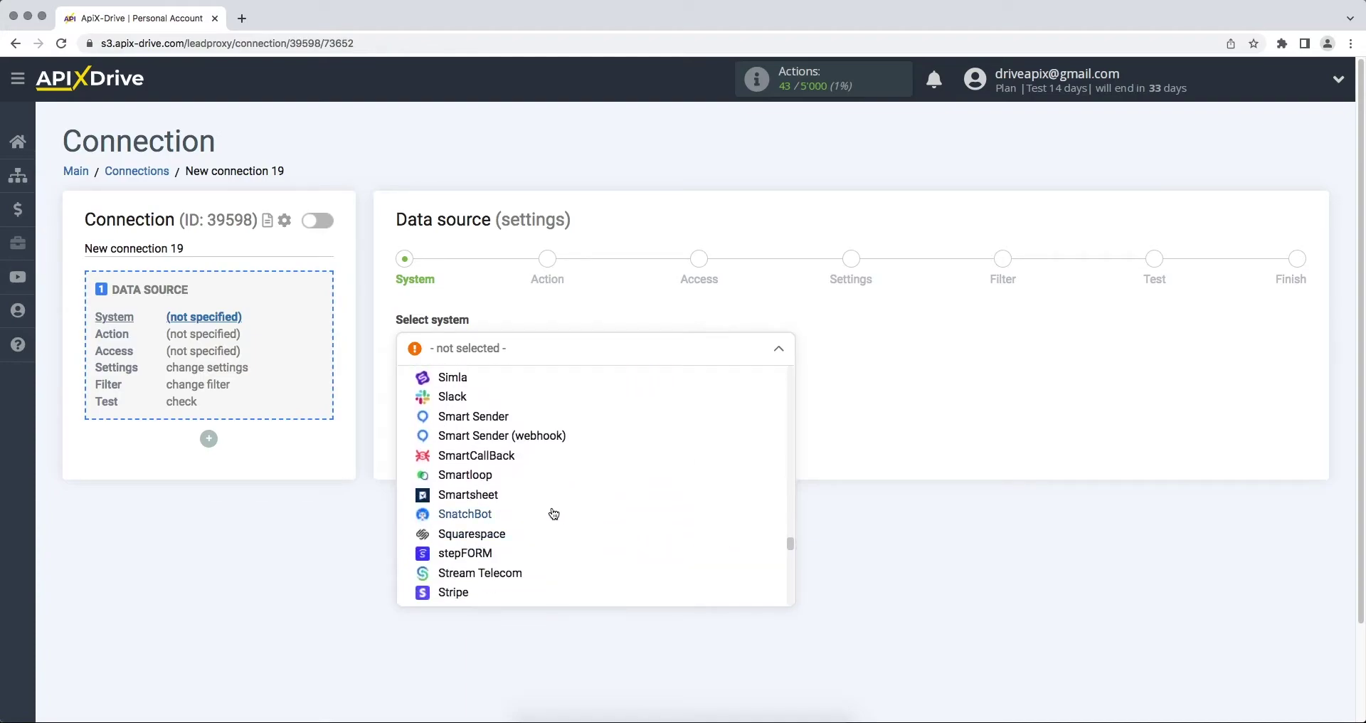
left_click(526, 495)
left_click(404, 410)
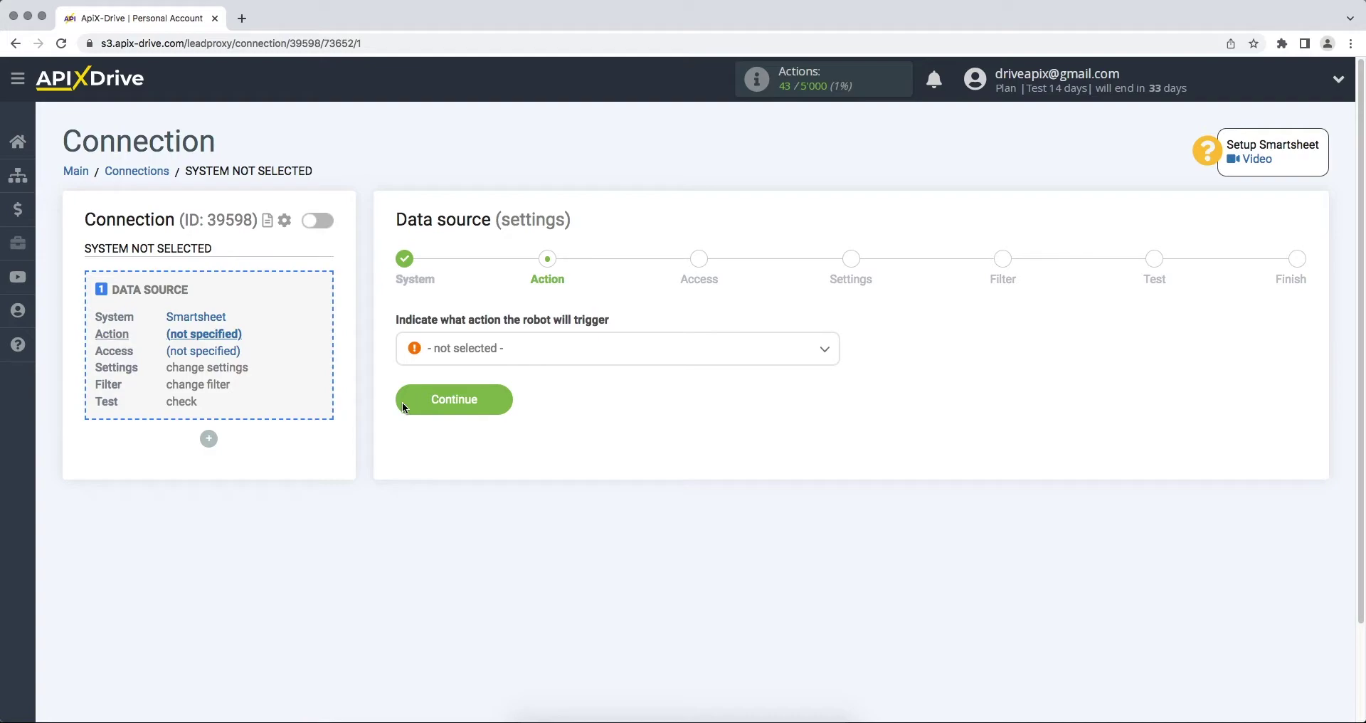
Choose 'Get ROWS (new)' as the Smartsheet action and continue to Access.
left_click(459, 349)
left_click(459, 432)
left_click(404, 404)
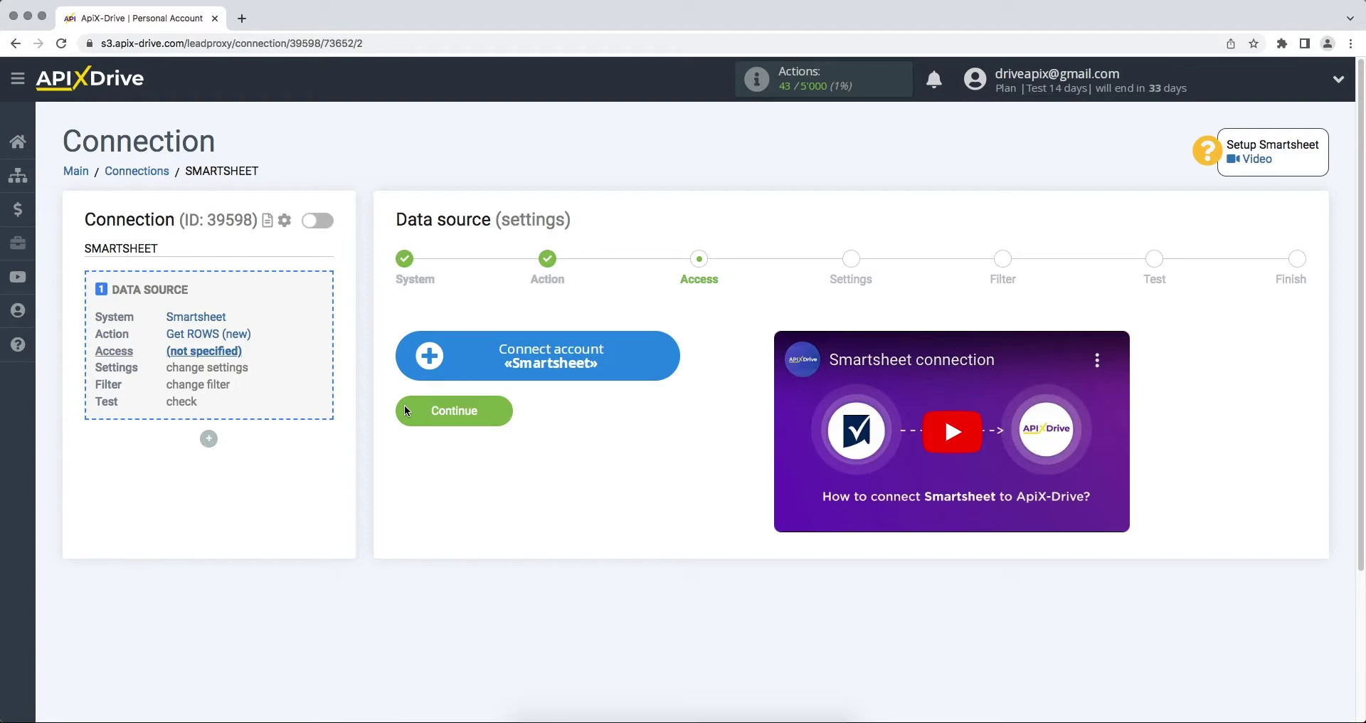
Connect a Smartsheet account using its e-mail and password, and allow ApiX-Drive access.
left_click(429, 360)
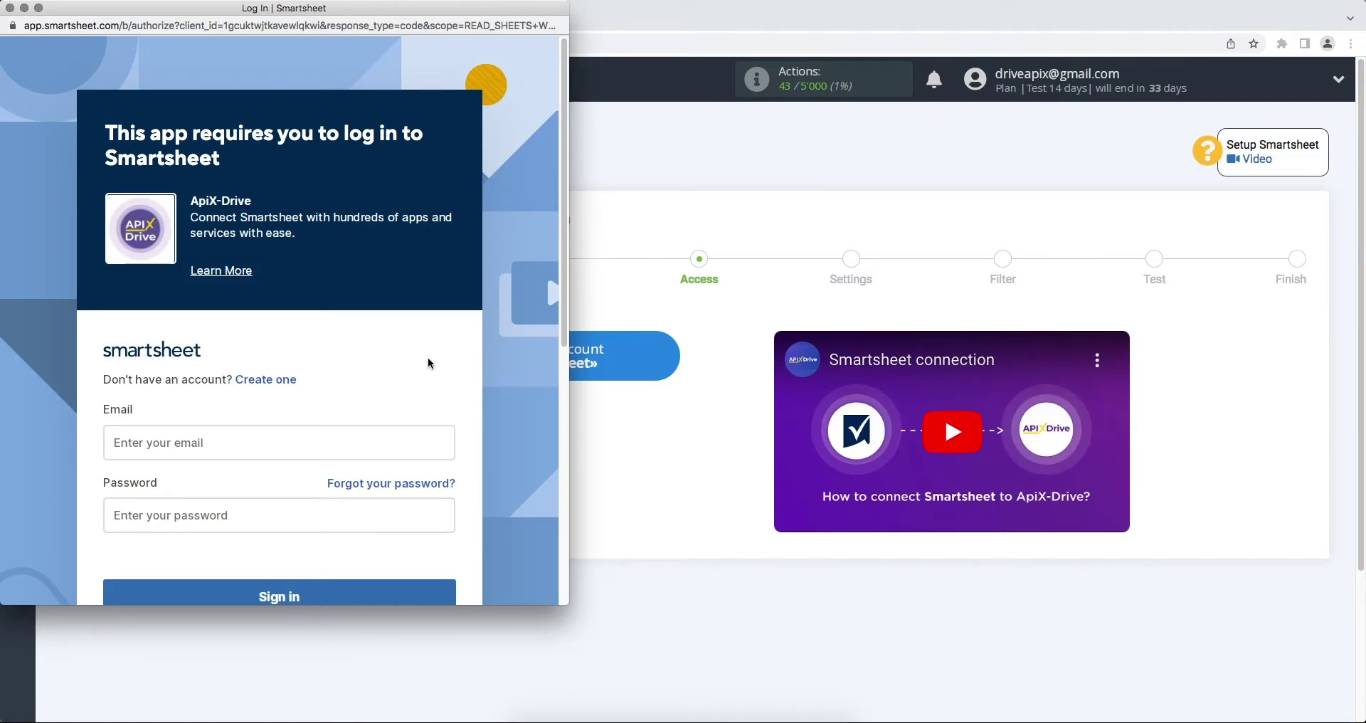
left_click(322, 441)
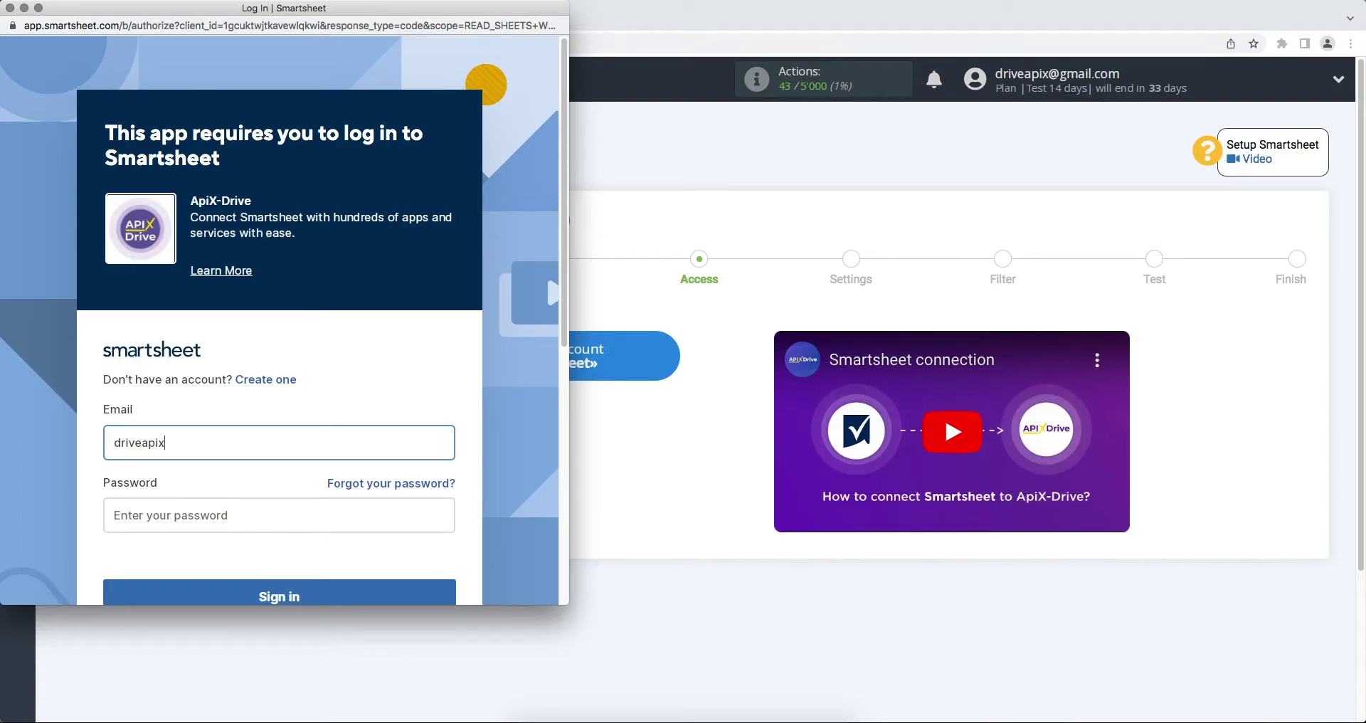
left_click(320, 511)
type("•••••••")
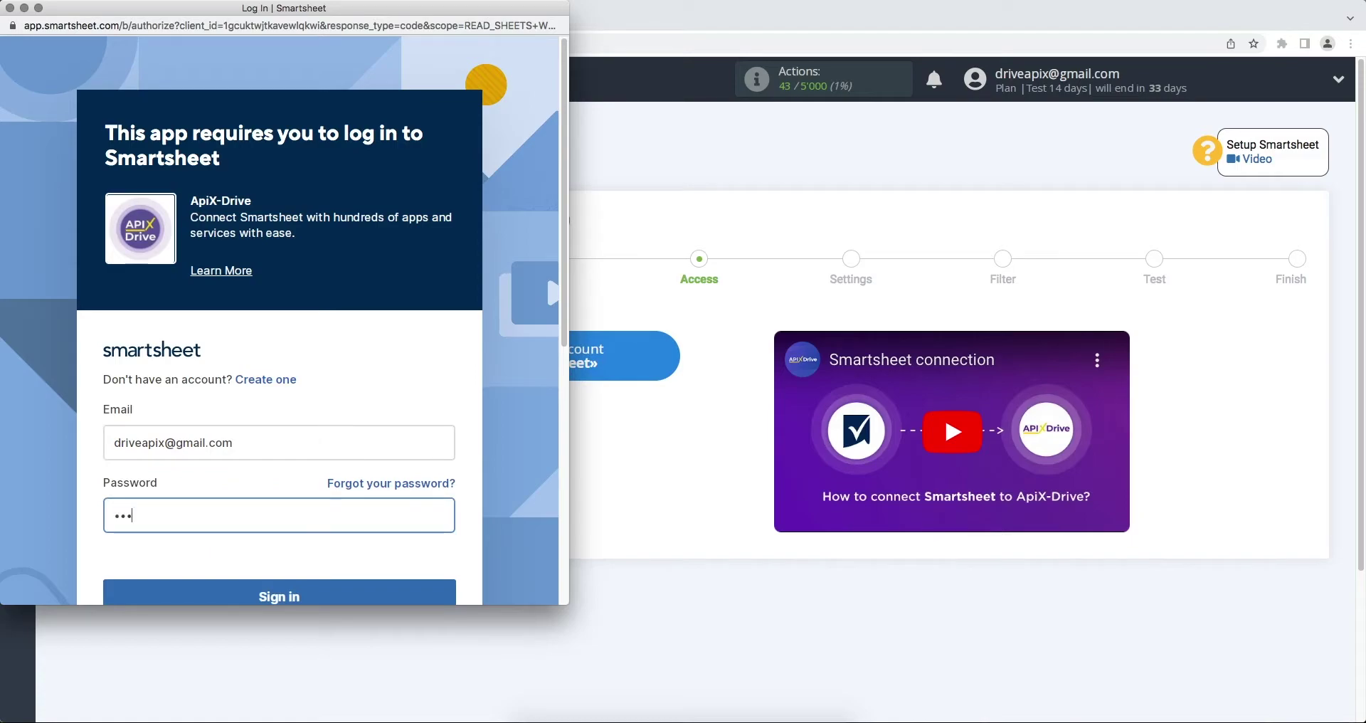
type("•••••")
scroll(323, 539, "down", 1)
left_click(325, 568)
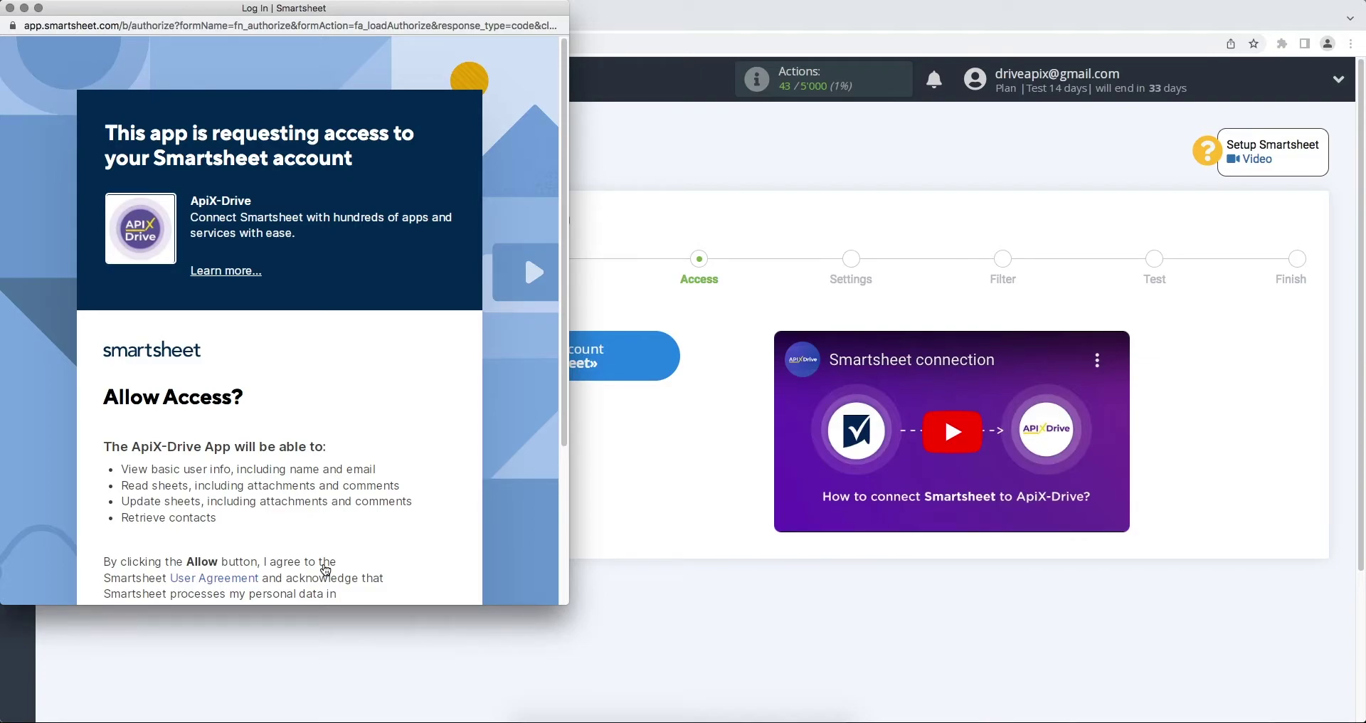
scroll(325, 569, "down", 3)
left_click(320, 530)
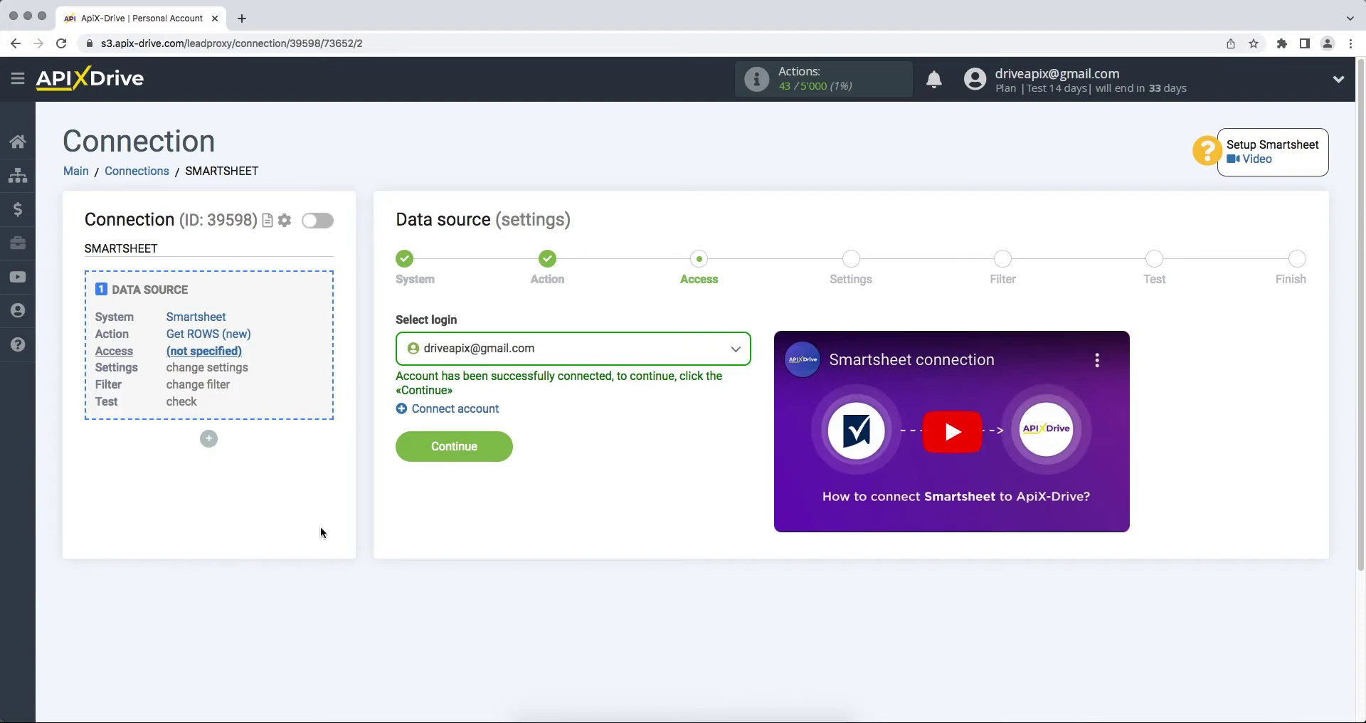
Select the connected Smartsheet login for the data source.
left_click(455, 348)
left_click(463, 458)
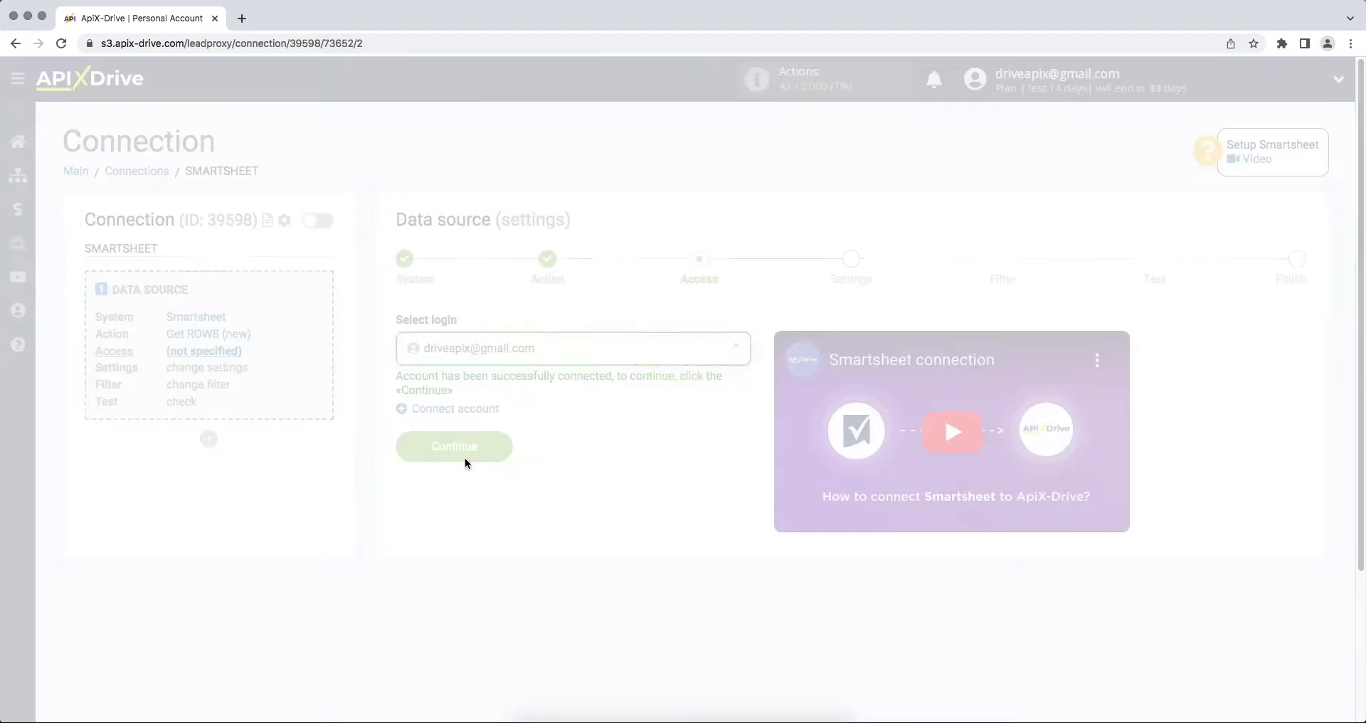
left_click(406, 451)
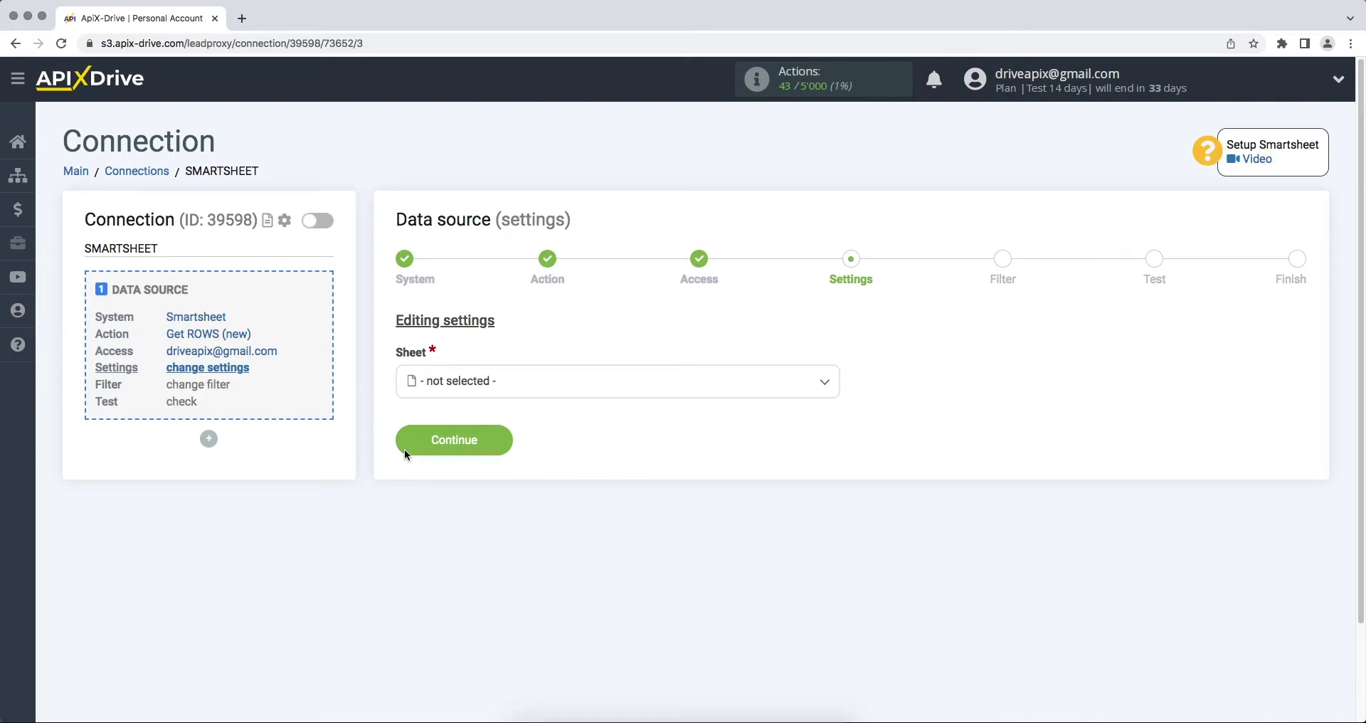
Use the 'ApiX-Drive' sheet, skip the filter, and accept the test row.
left_click(458, 384)
left_click(448, 471)
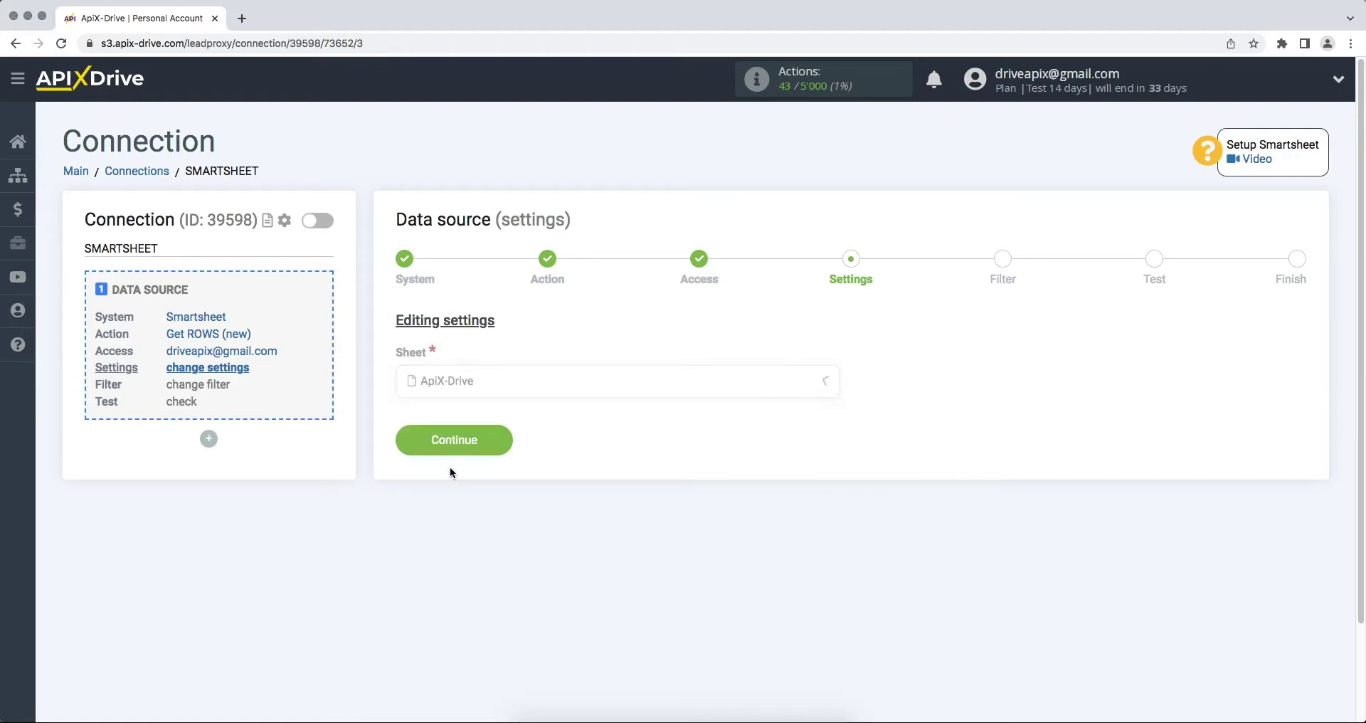
left_click(418, 449)
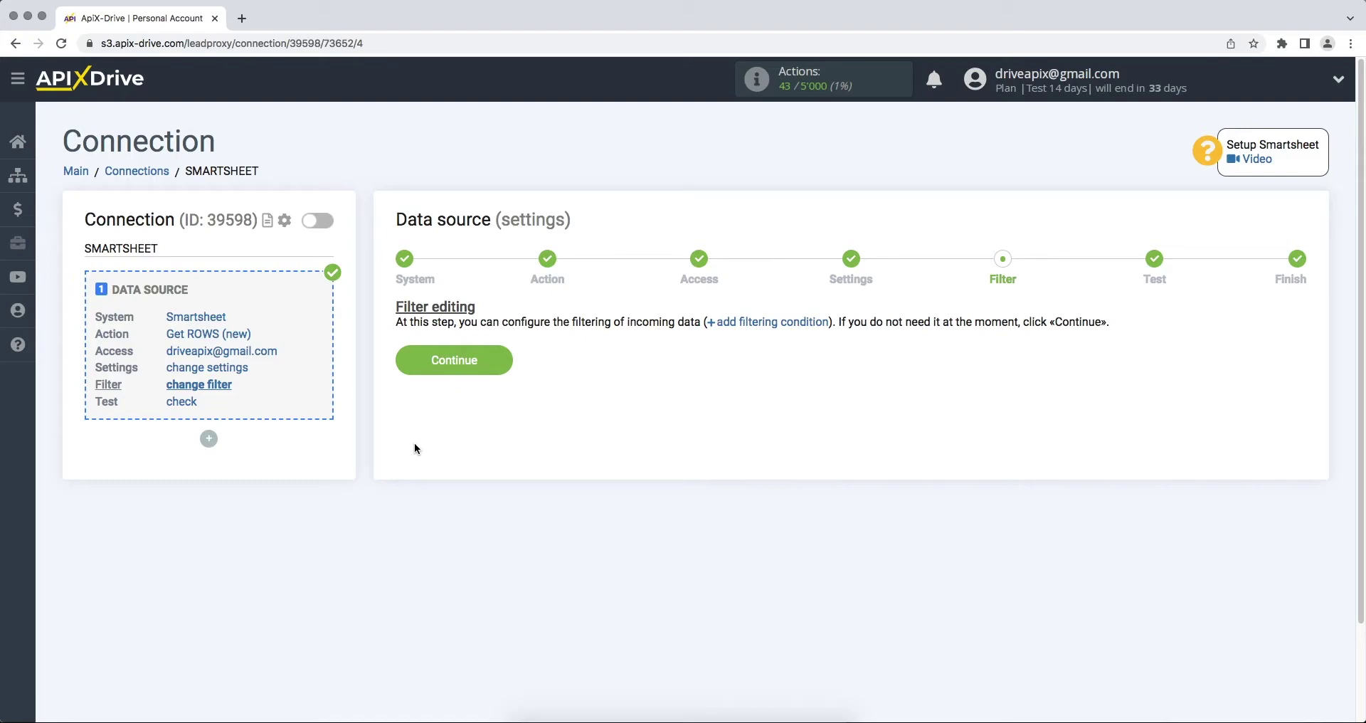
left_click(406, 372)
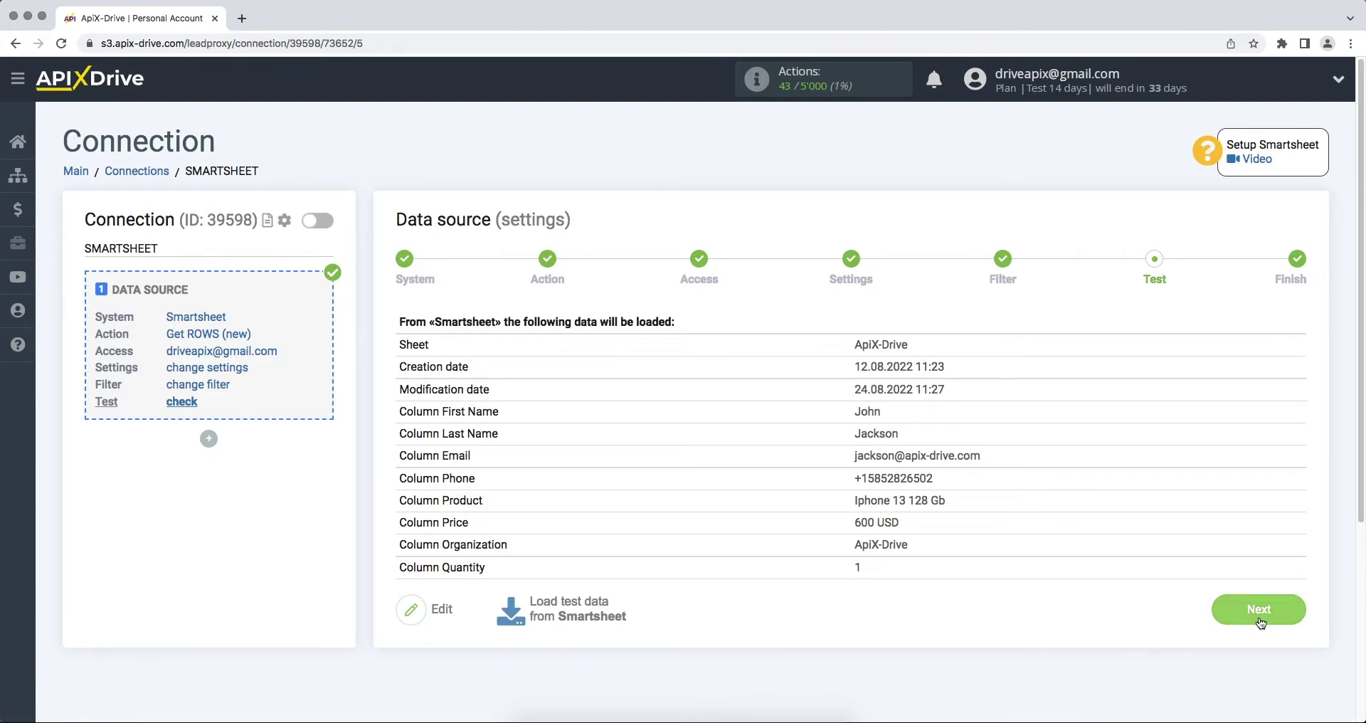
left_click(1259, 615)
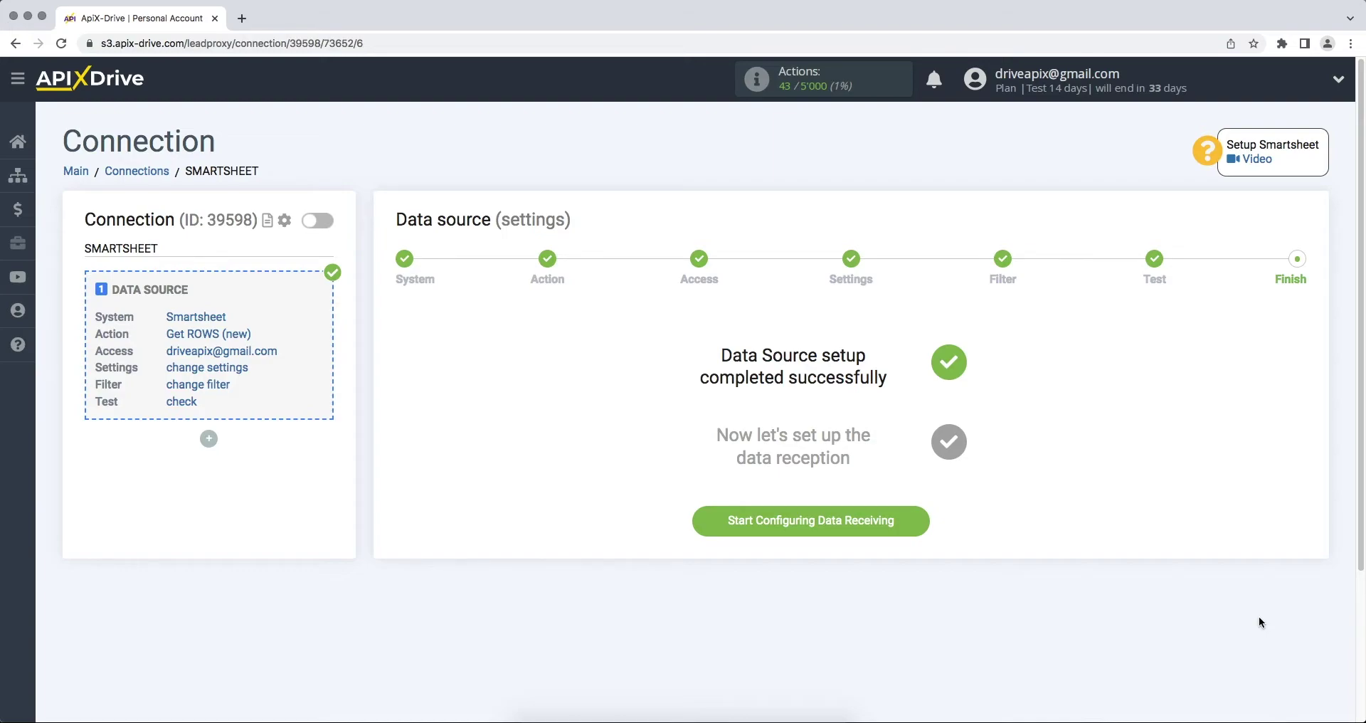
Start configuring data receiving with Slack as the destination system.
left_click(705, 518)
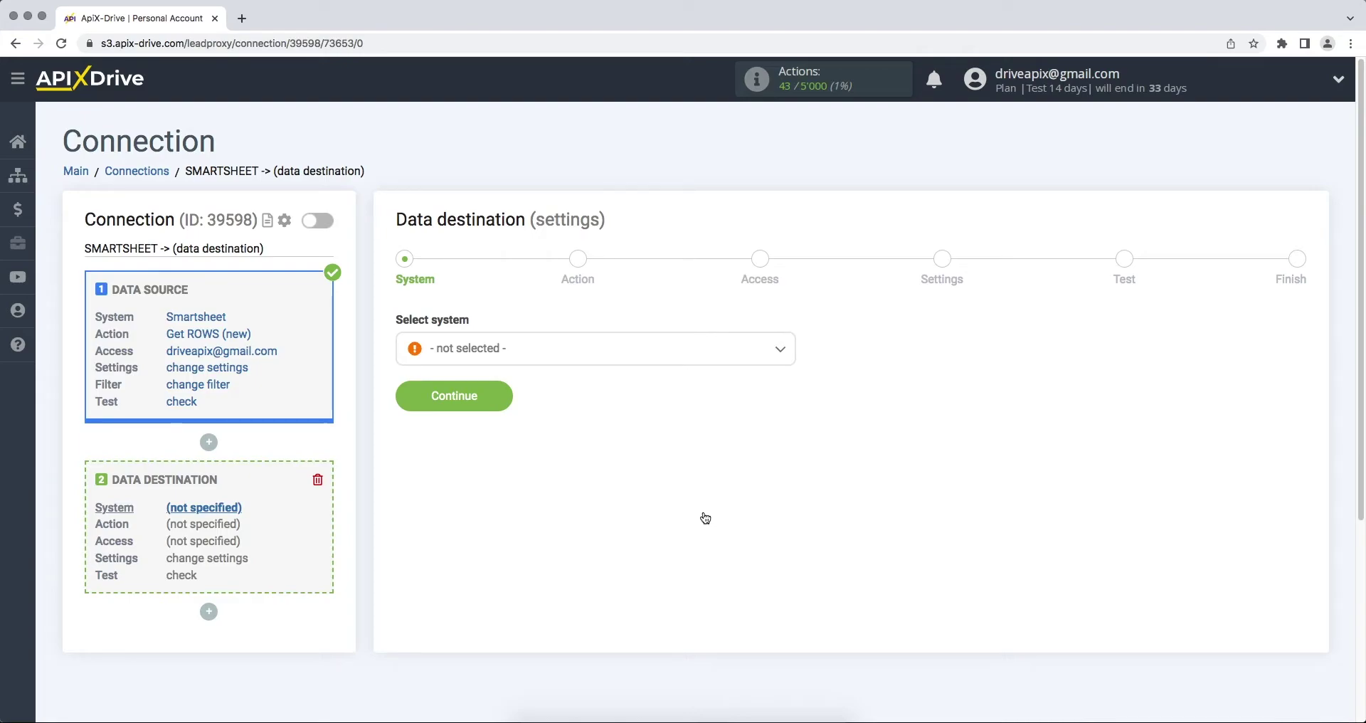
left_click(691, 359)
left_click_drag(792, 376, 797, 524)
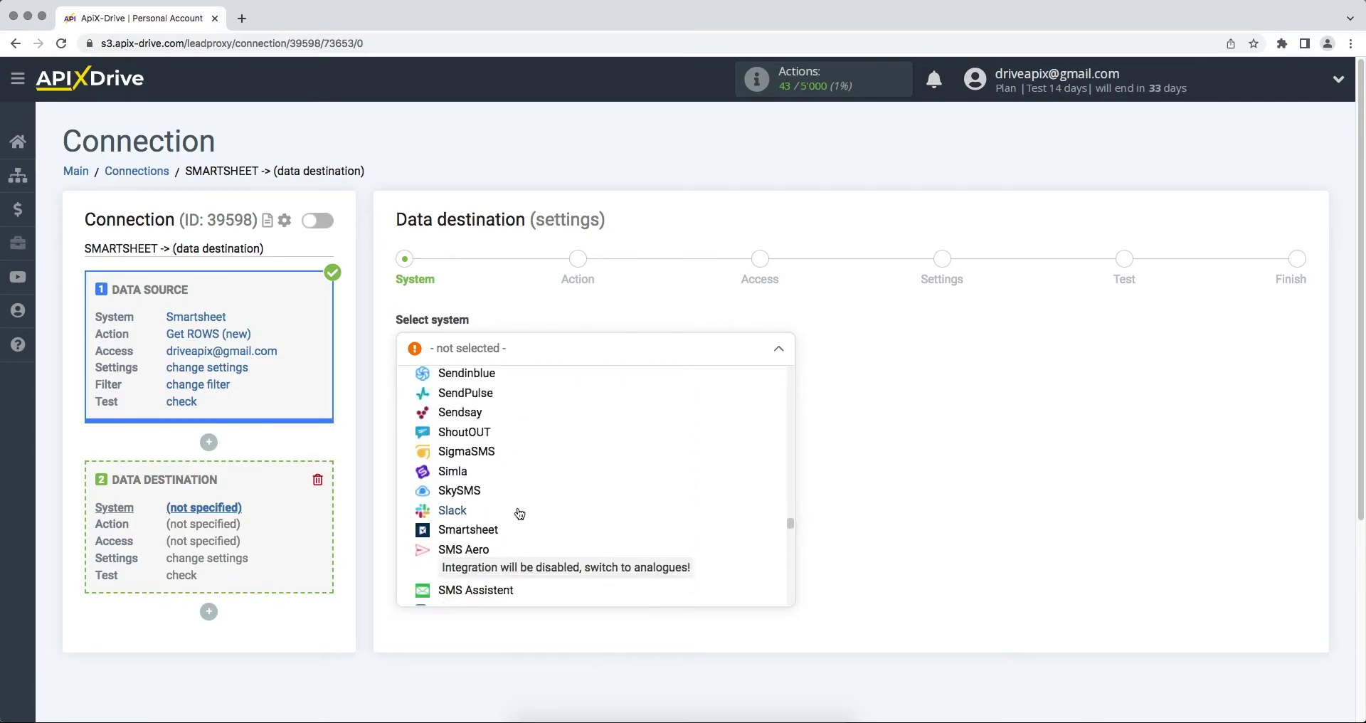
left_click(442, 510)
left_click(402, 400)
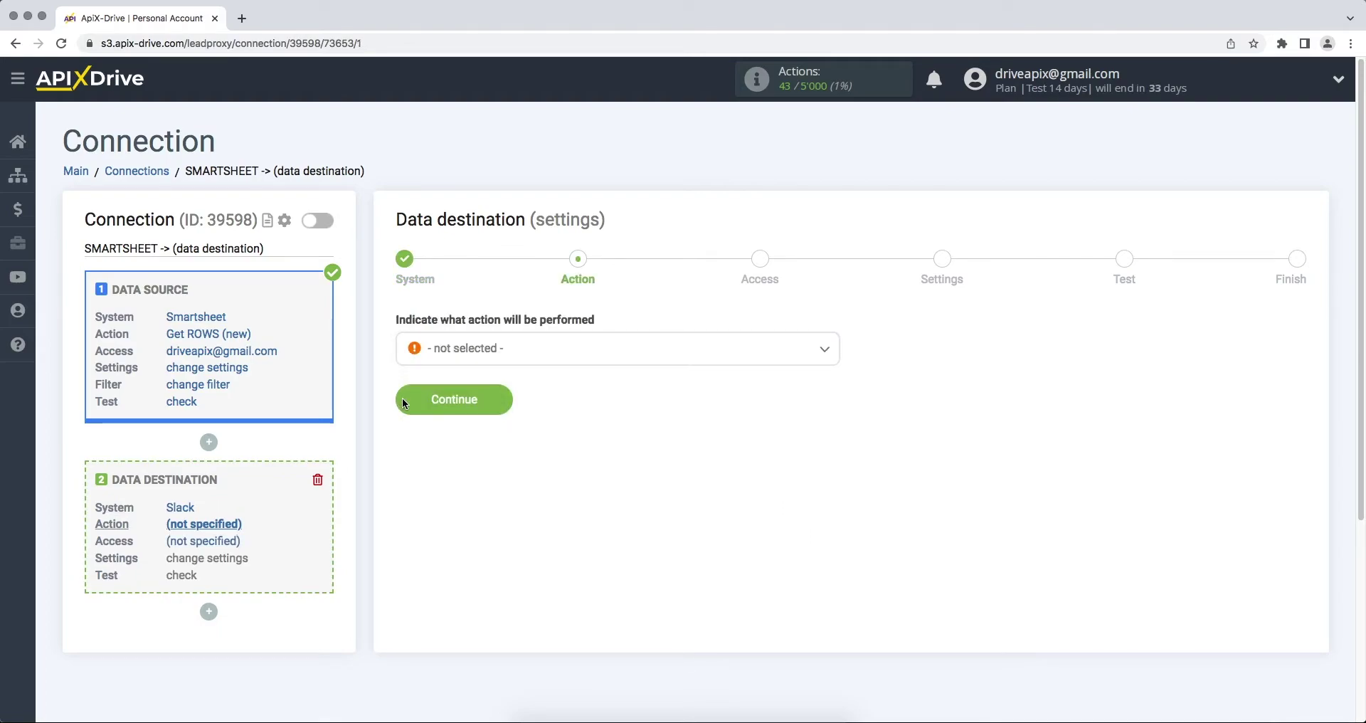
Choose 'Send MESSAGE (personal)' as the Slack action and continue to Access.
left_click(437, 360)
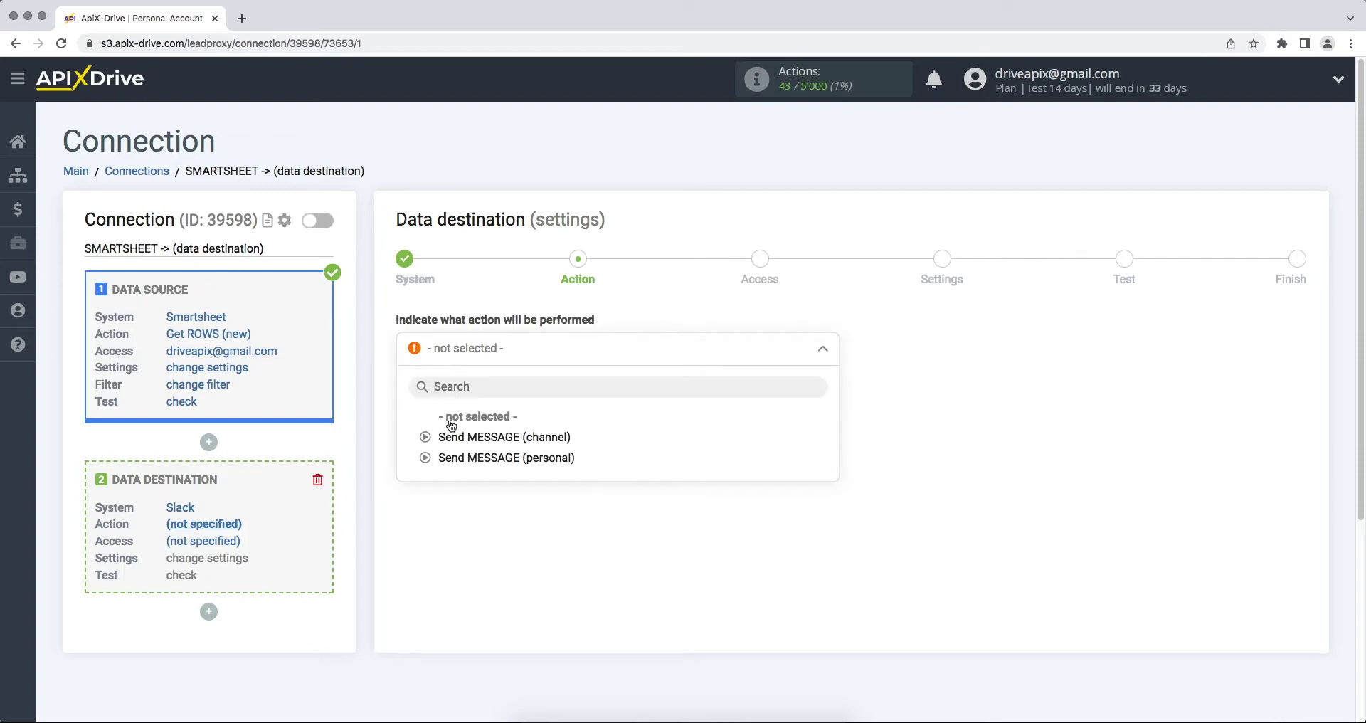
left_click(457, 457)
left_click(411, 401)
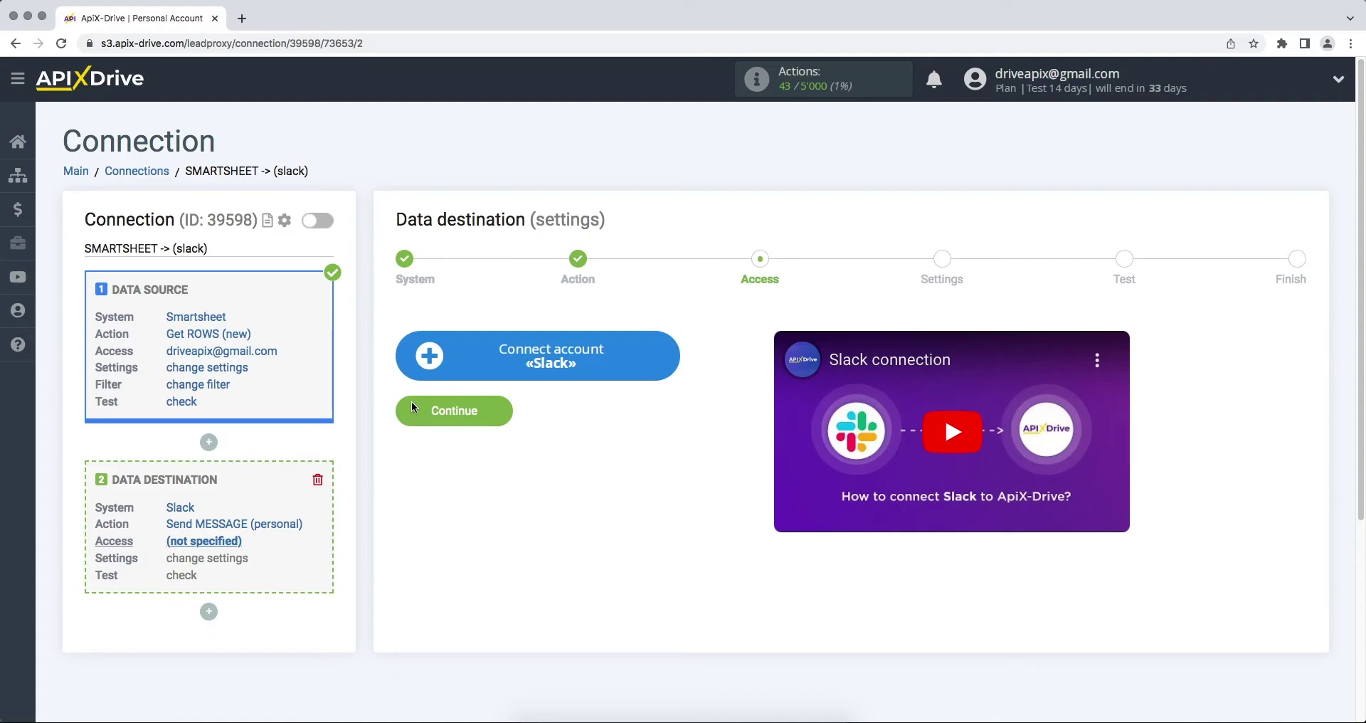
Open the Slack sign-in window and copy the workspace URL name 'apix-drive-group'.
left_click(413, 375)
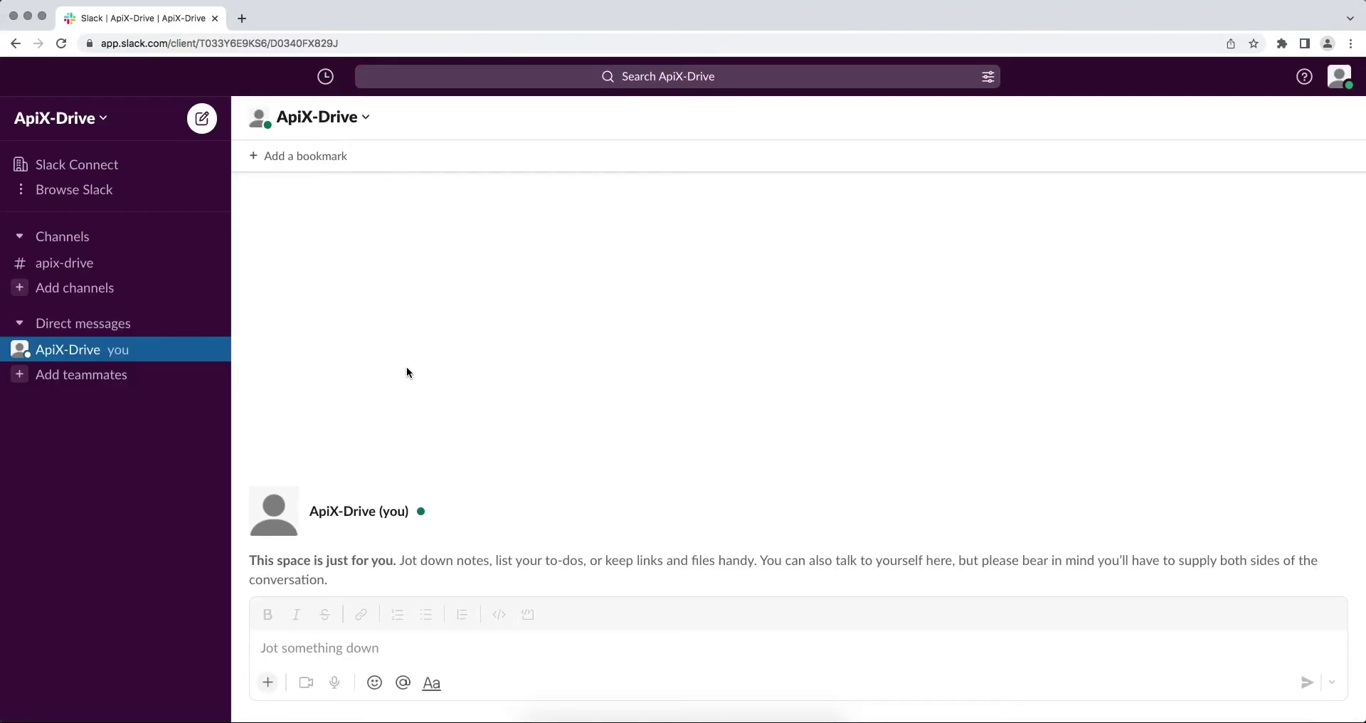
left_click(88, 128)
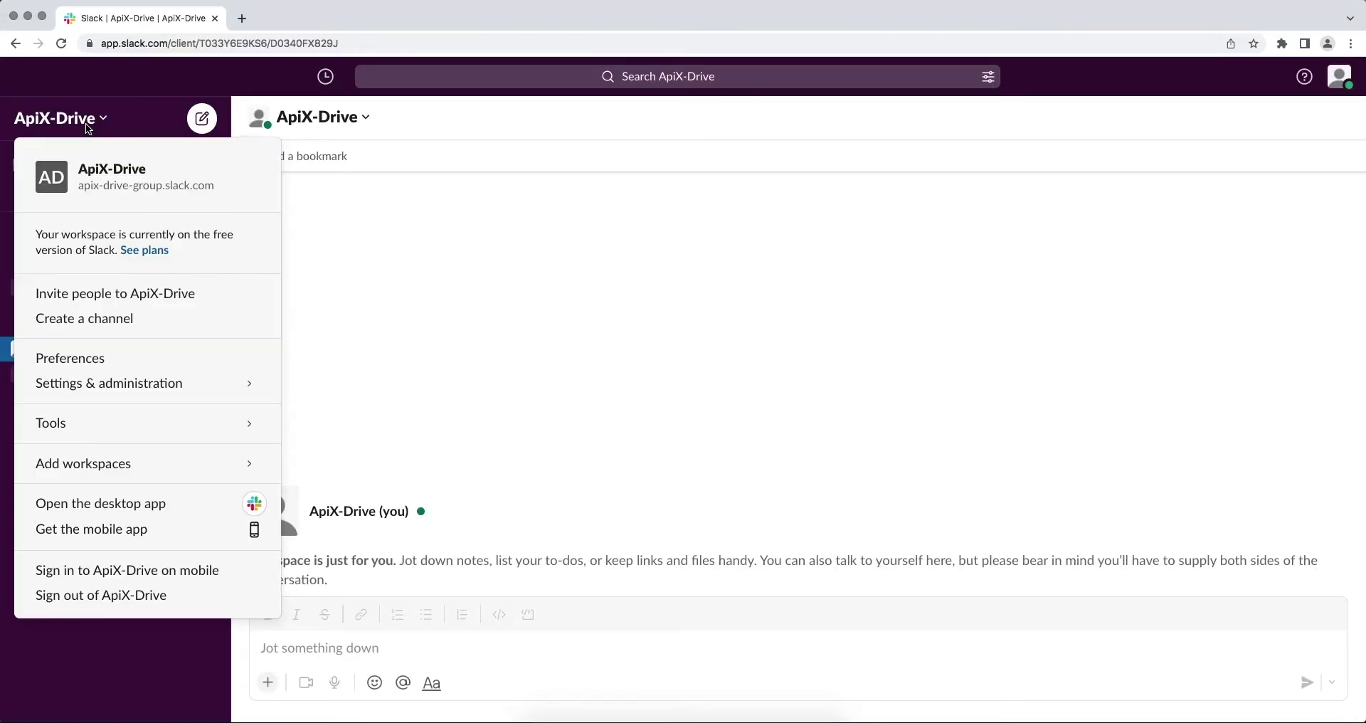
left_click(99, 171)
left_click_drag(530, 433, 625, 439)
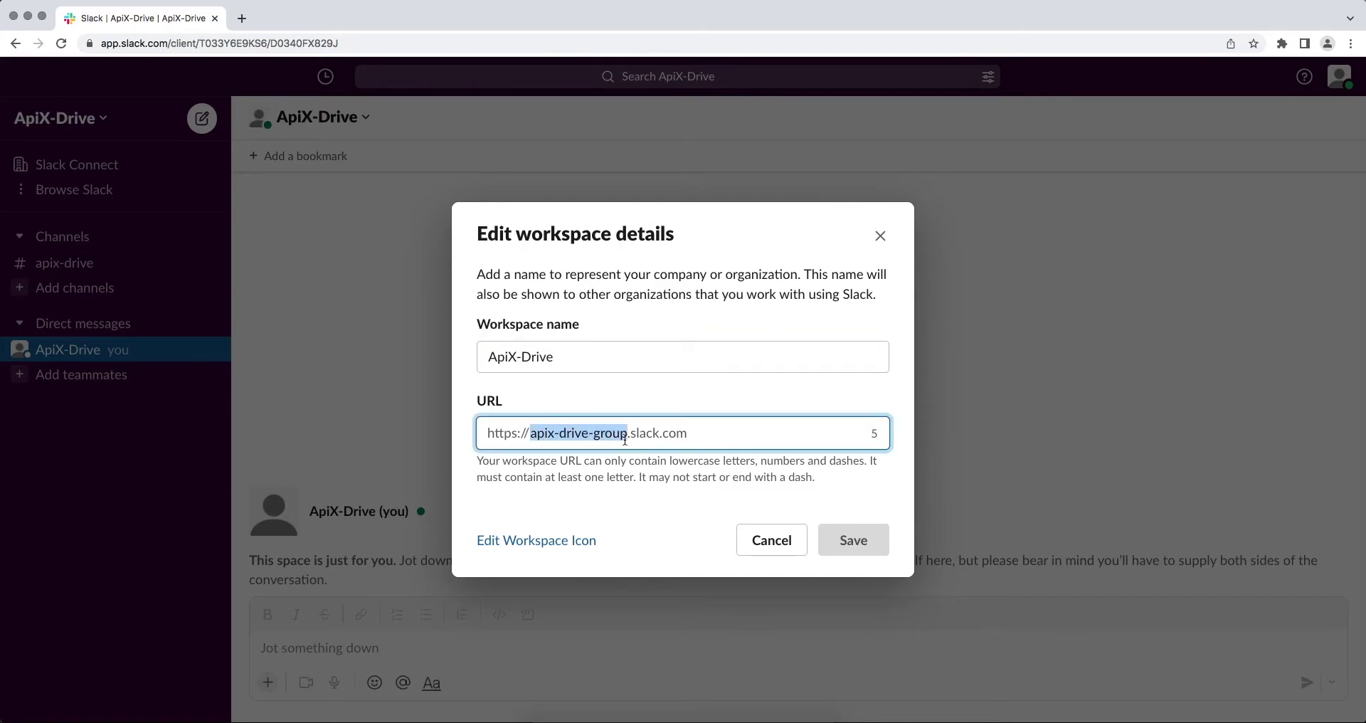
right_click(619, 439)
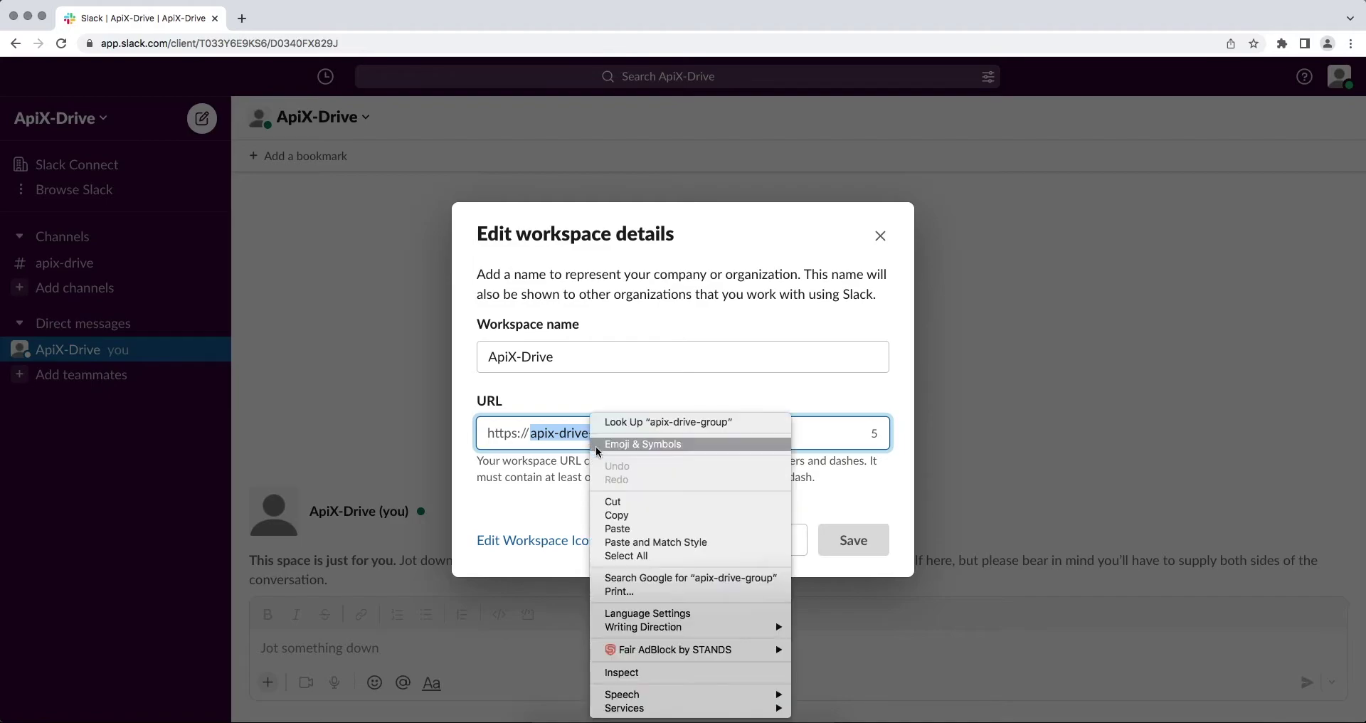
left_click(620, 513)
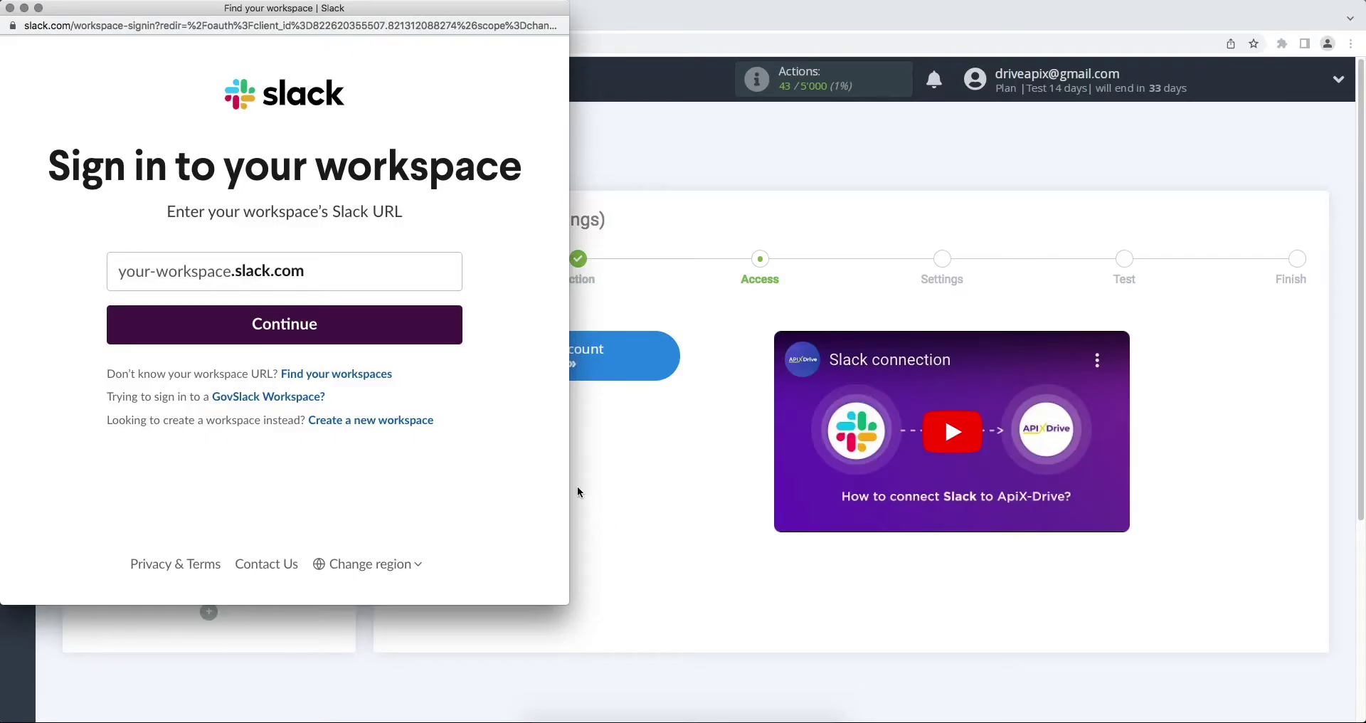
Paste 'apix-drive-group' as the workspace URL to reach its sign-in page.
right_click(207, 271)
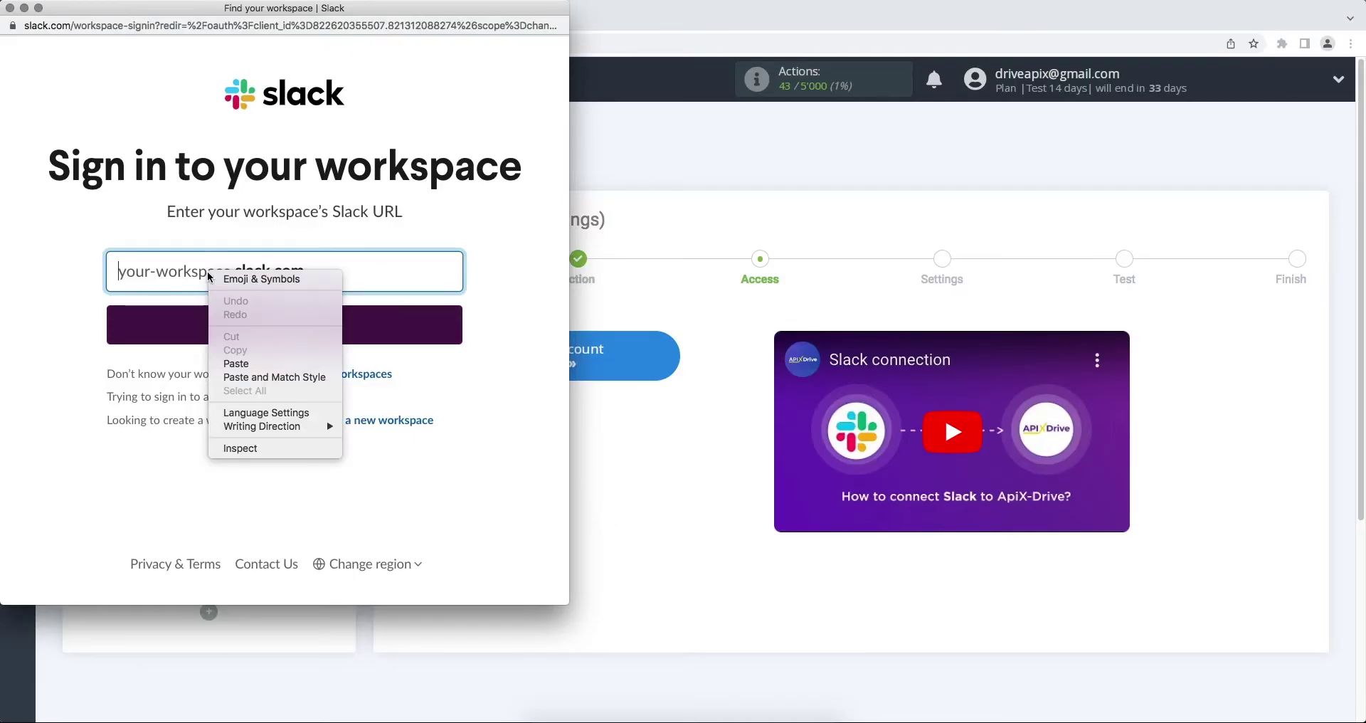
left_click(235, 363)
left_click(224, 329)
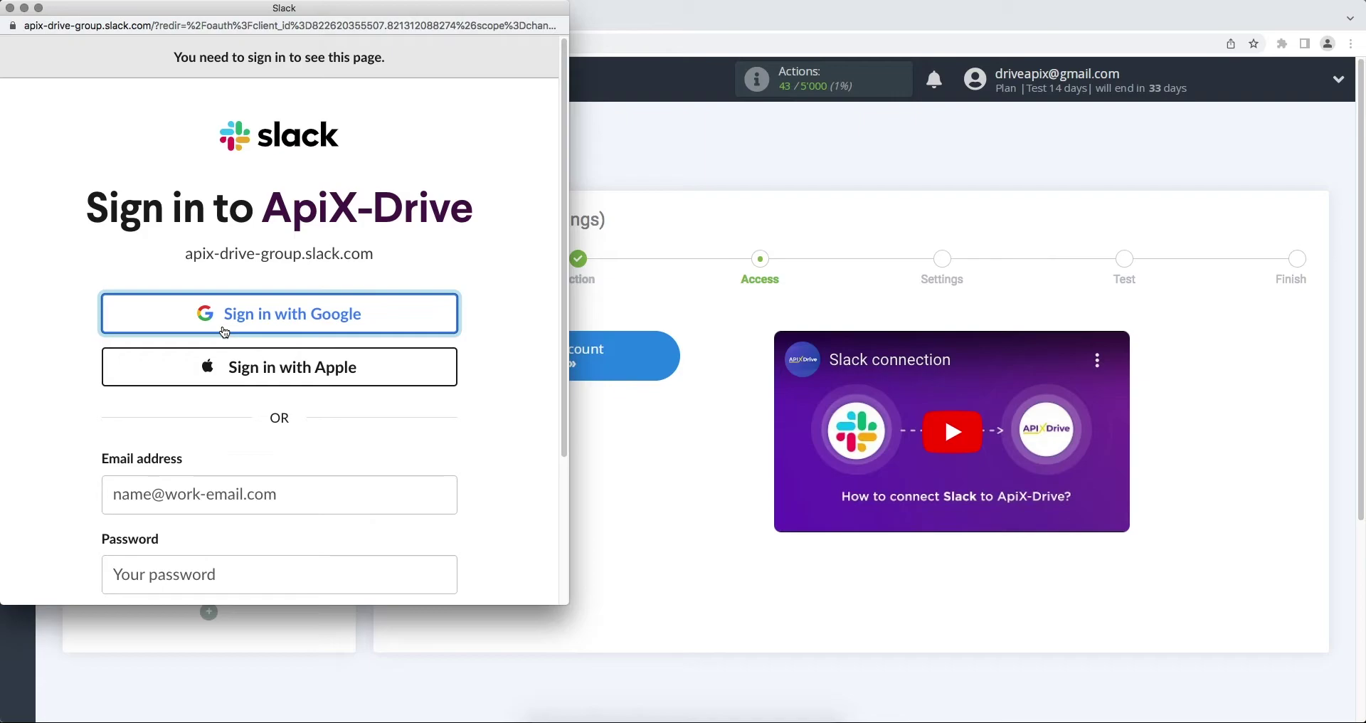
Sign in with the account e-mail and password, then allow ApiX-Drive workspace access.
scroll(224, 331, "down", 1)
left_click(203, 461)
left_click(200, 546)
type("•••••••••")
scroll(206, 591, "down", 1)
left_click(206, 586)
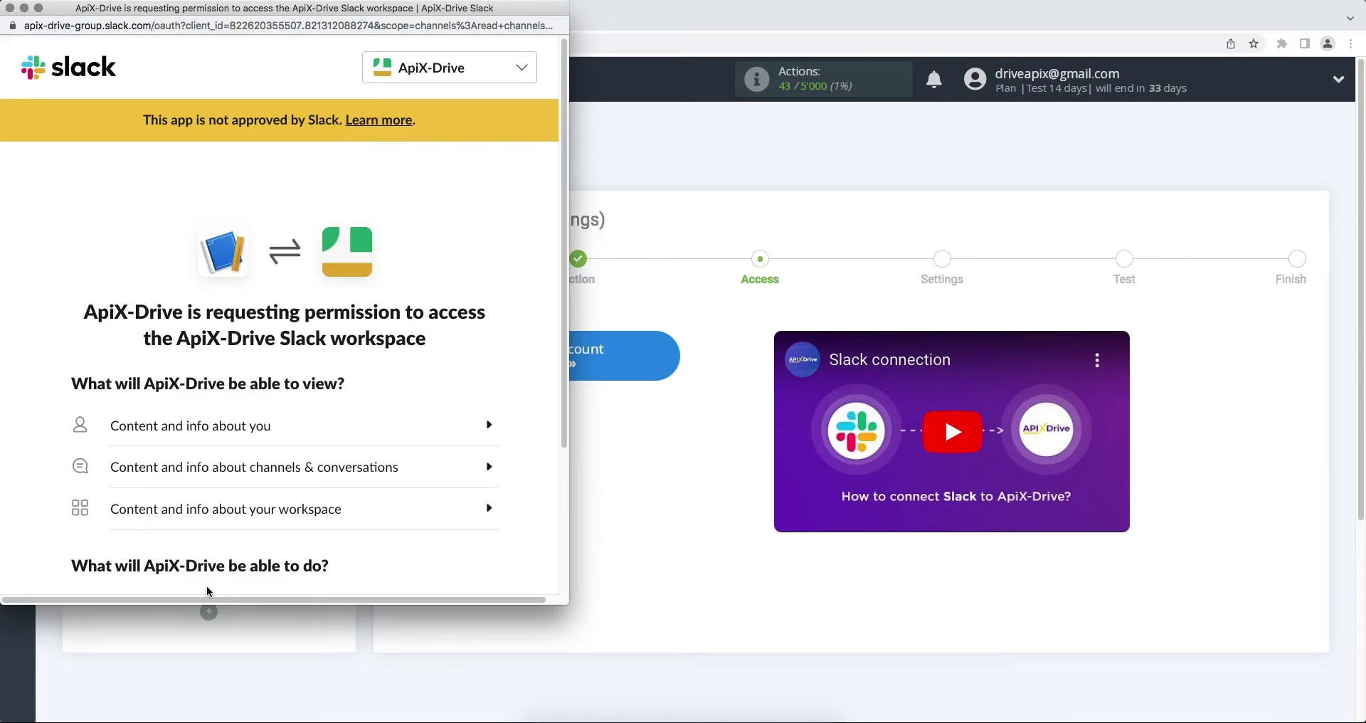
scroll(207, 586, "down", 3)
left_click(307, 566)
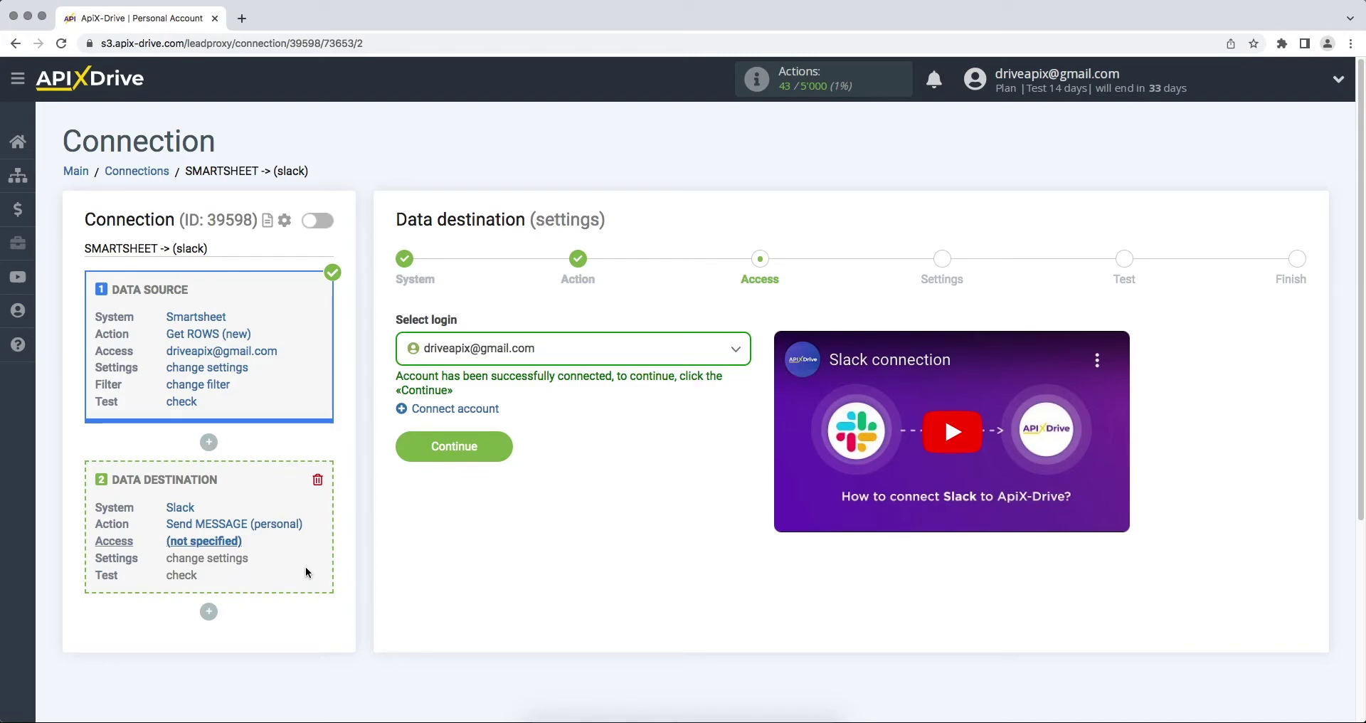
Select the connected Slack login and make the account's own user the message recipient.
left_click(477, 359)
left_click(481, 459)
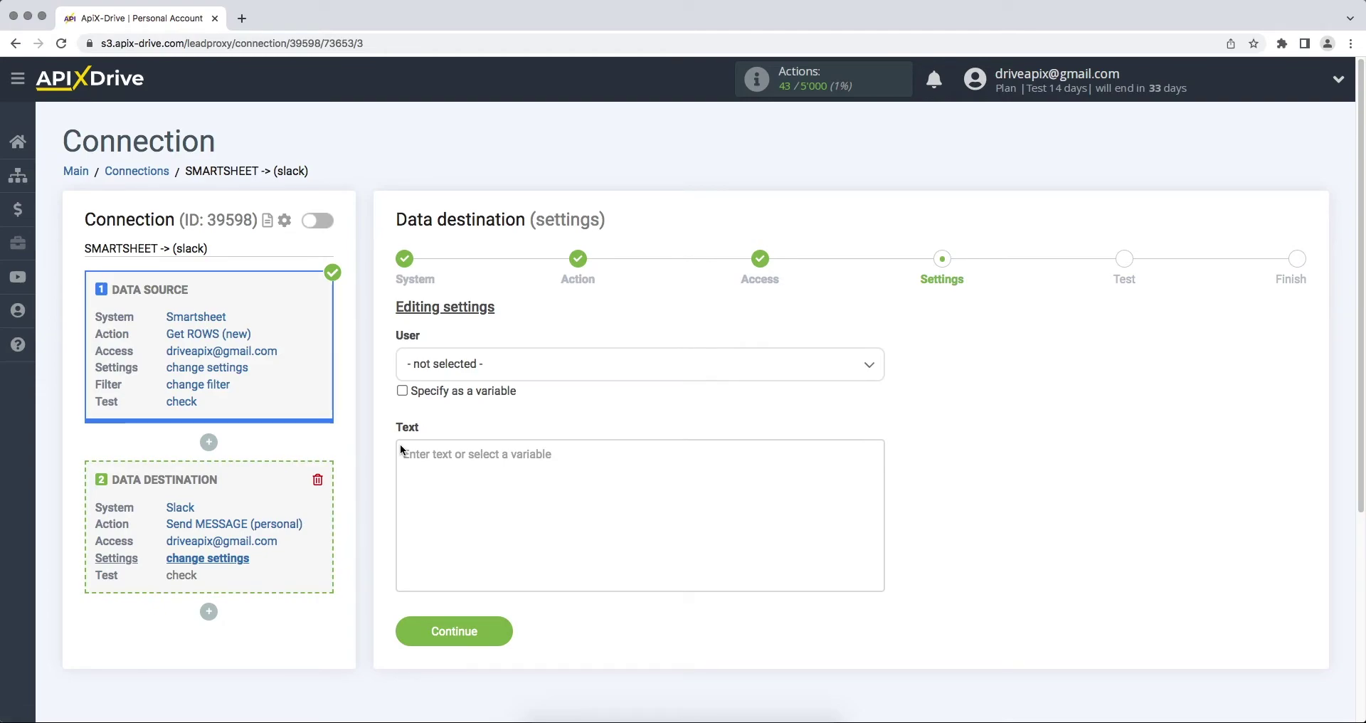
left_click(481, 369)
left_click(461, 475)
left_click(427, 454)
left_click_drag(880, 448, 878, 579)
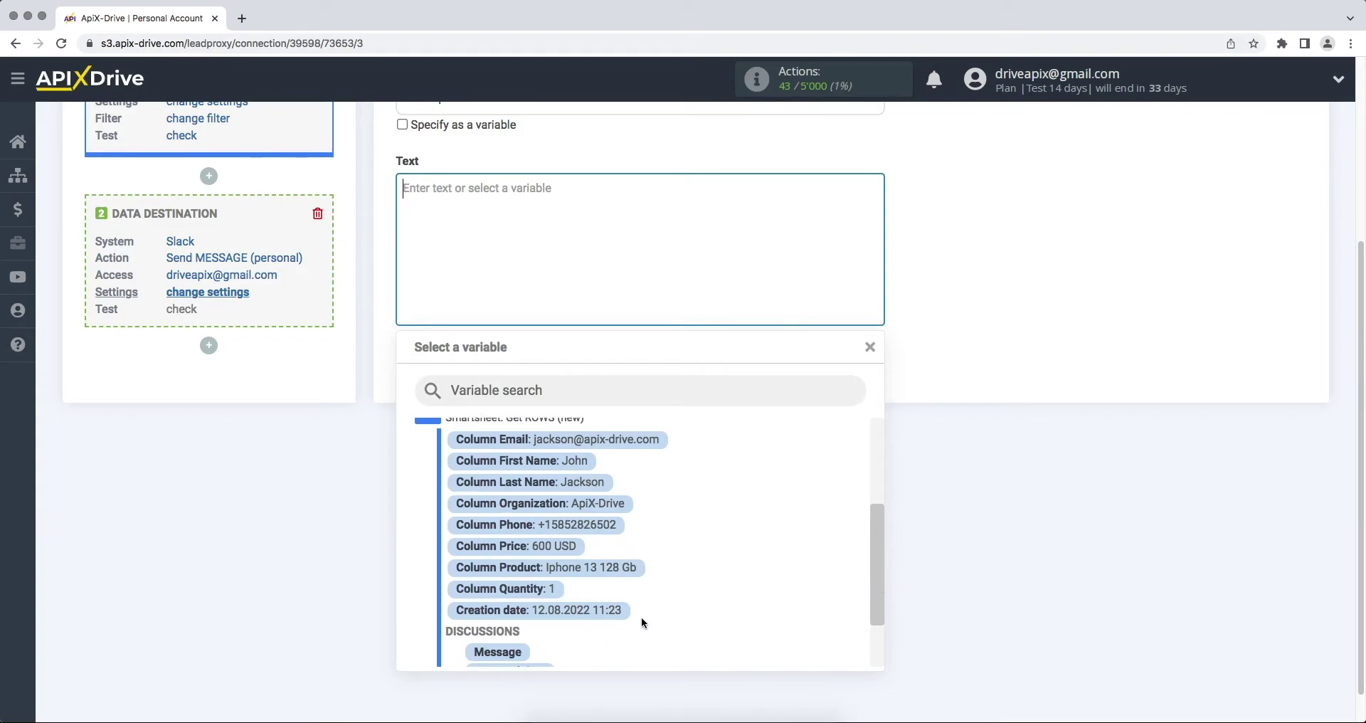
Begin the message with 'New row from Smartsheet', Creation date, and a Name line with first/last name.
left_click(618, 612)
left_click(402, 188)
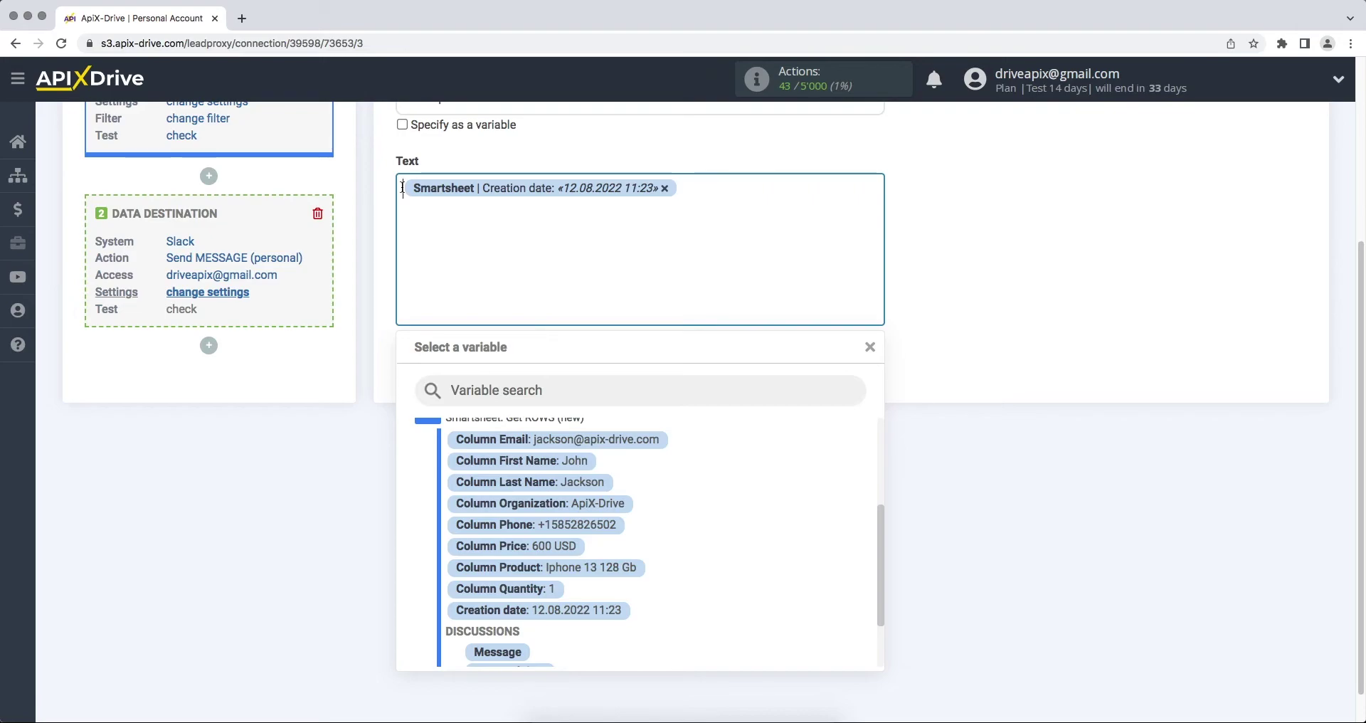
type("New row")
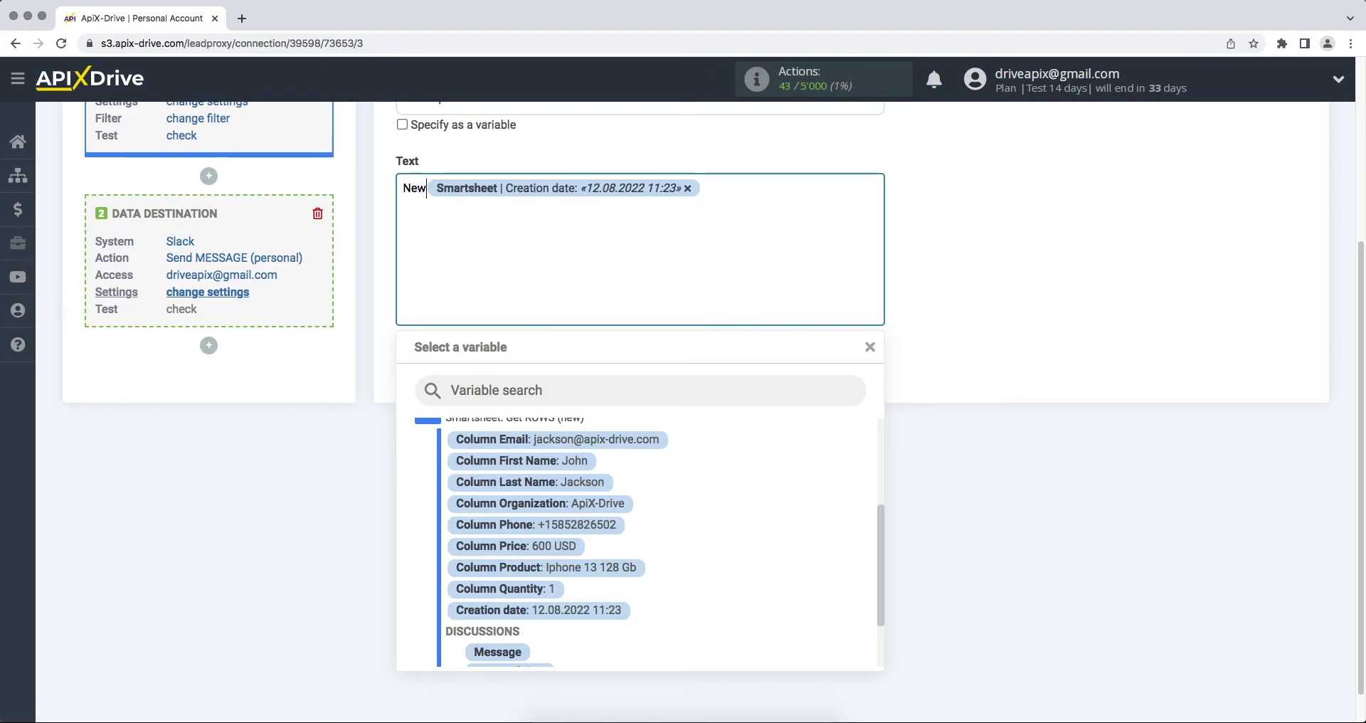
type(" from ")
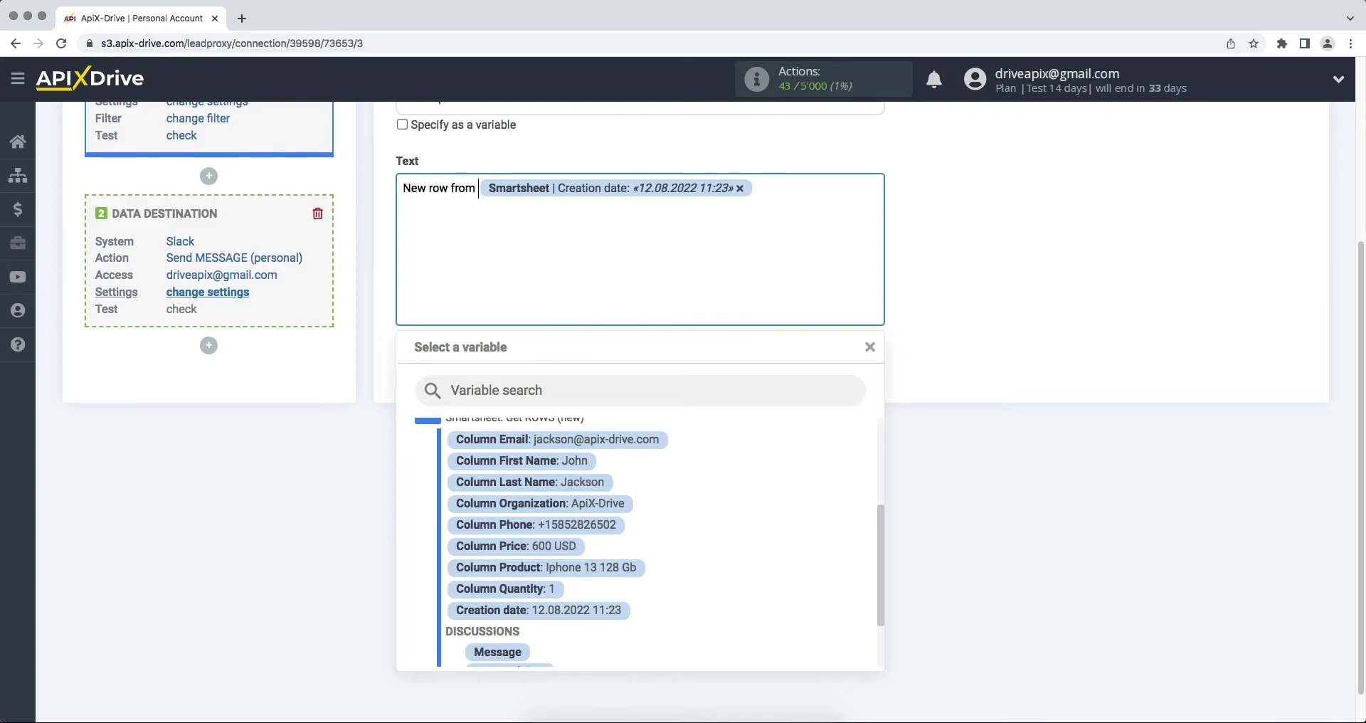
type("Smartshee")
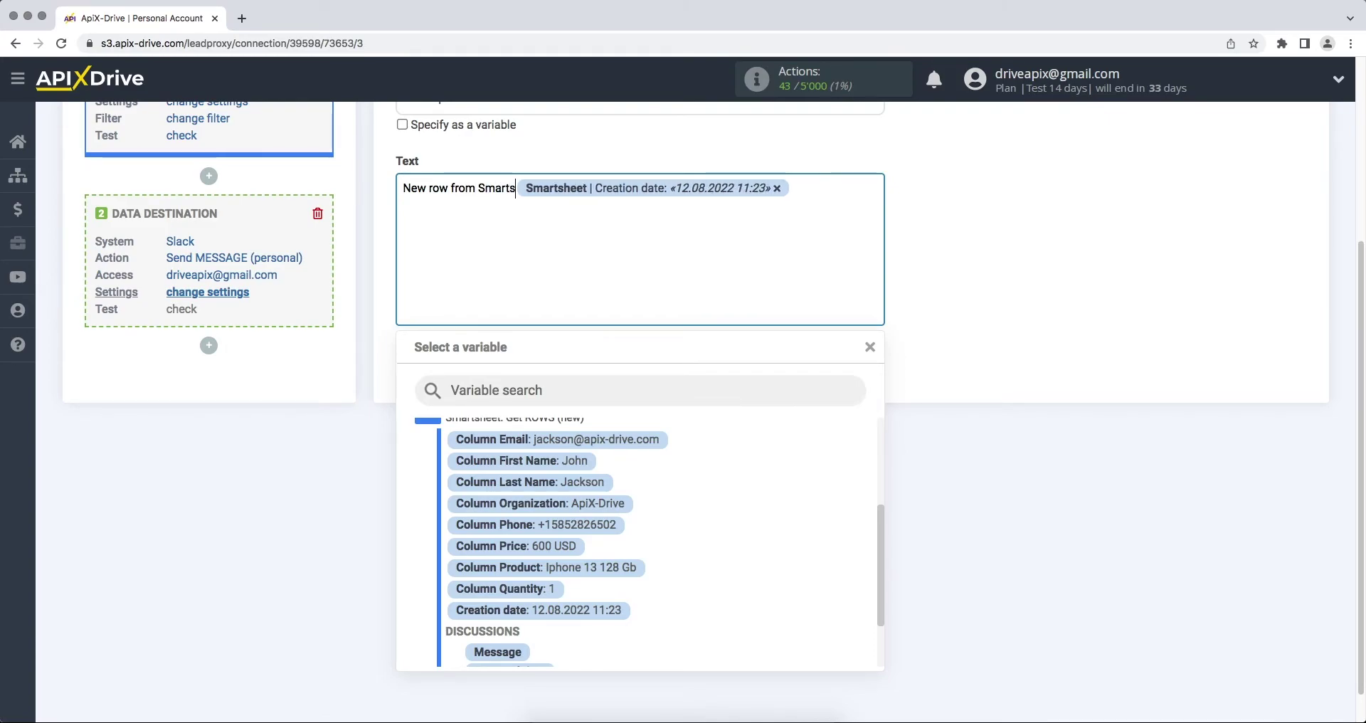
type("t")
left_click(840, 186)
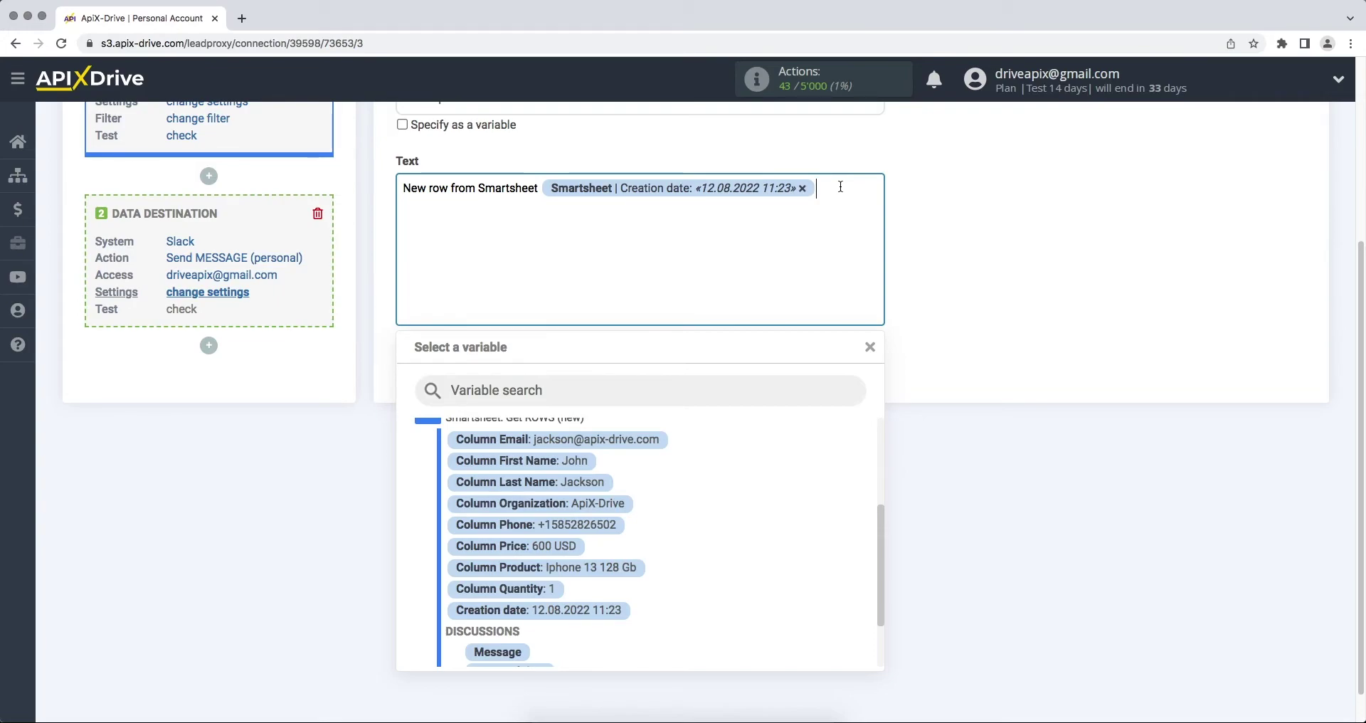
key("Return")
type("Name")
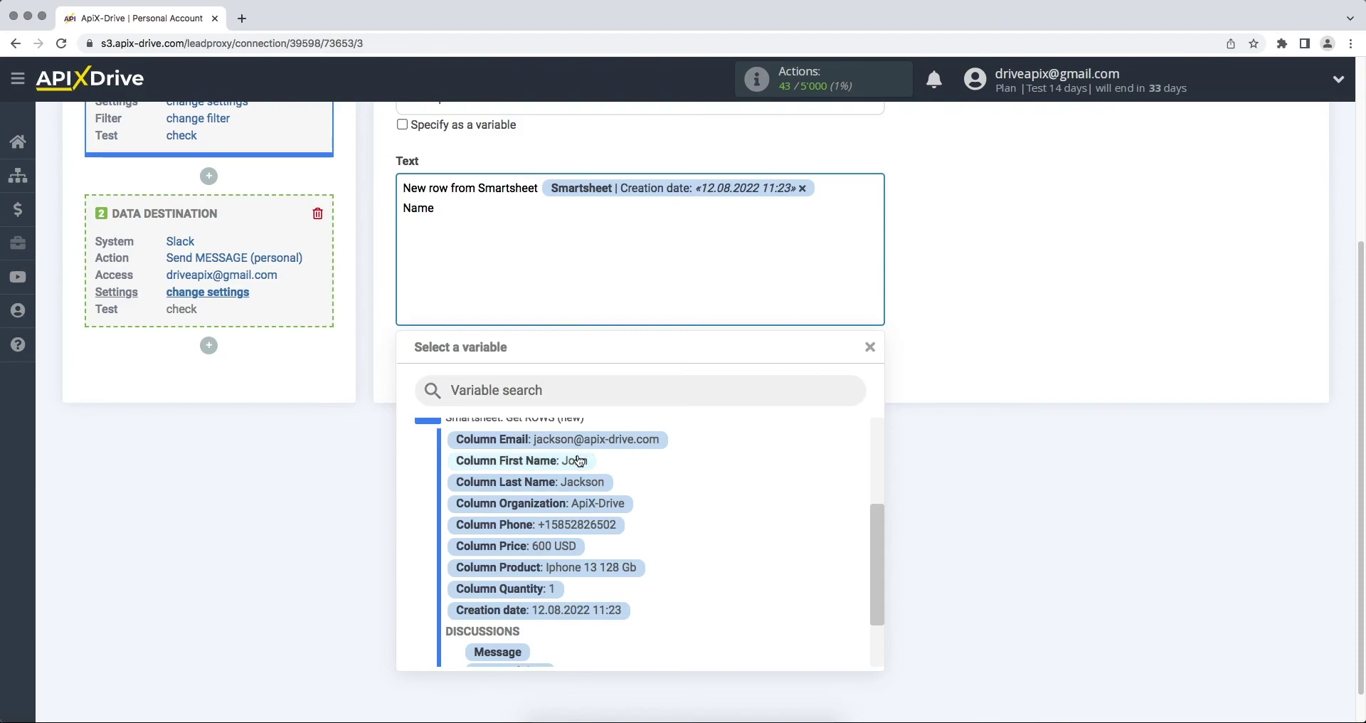
left_click(579, 461)
left_click(692, 210)
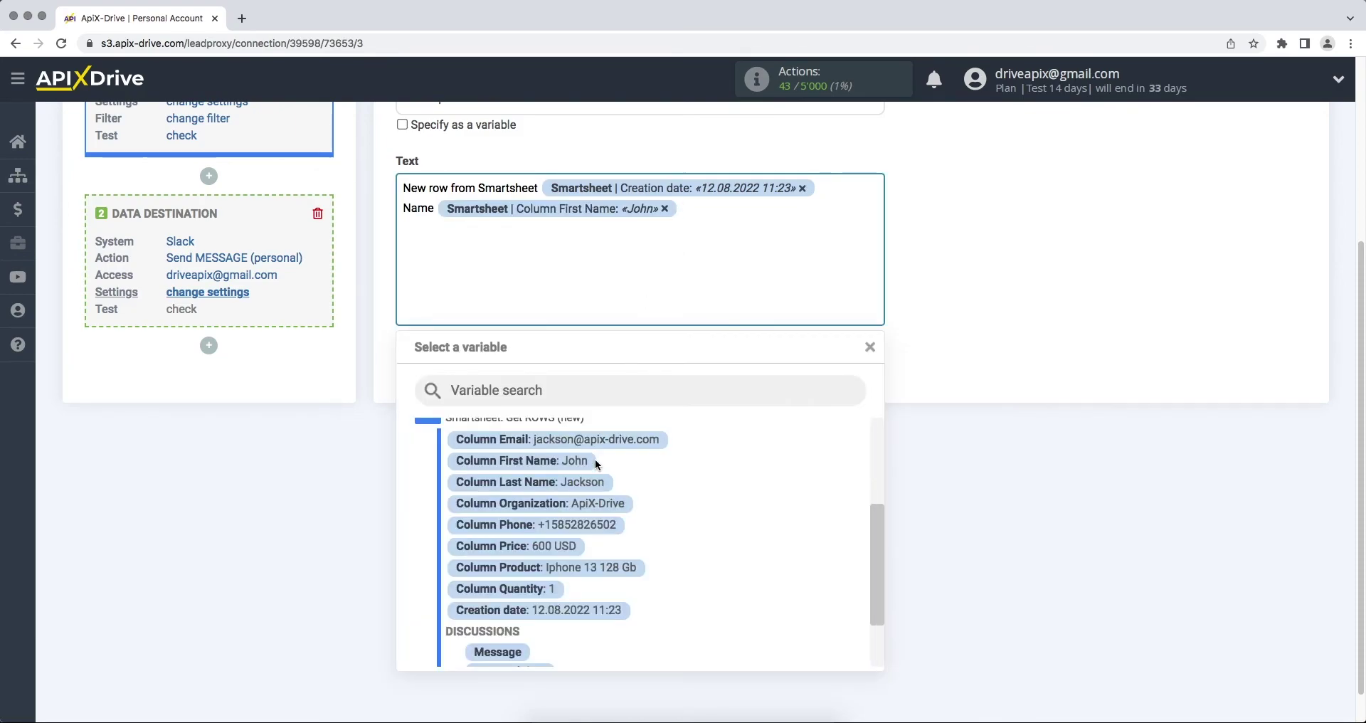
left_click(585, 482)
Add 'Email' and 'Phone' lines with the Column Email and Column Phone values.
key("Return")
type("Ema")
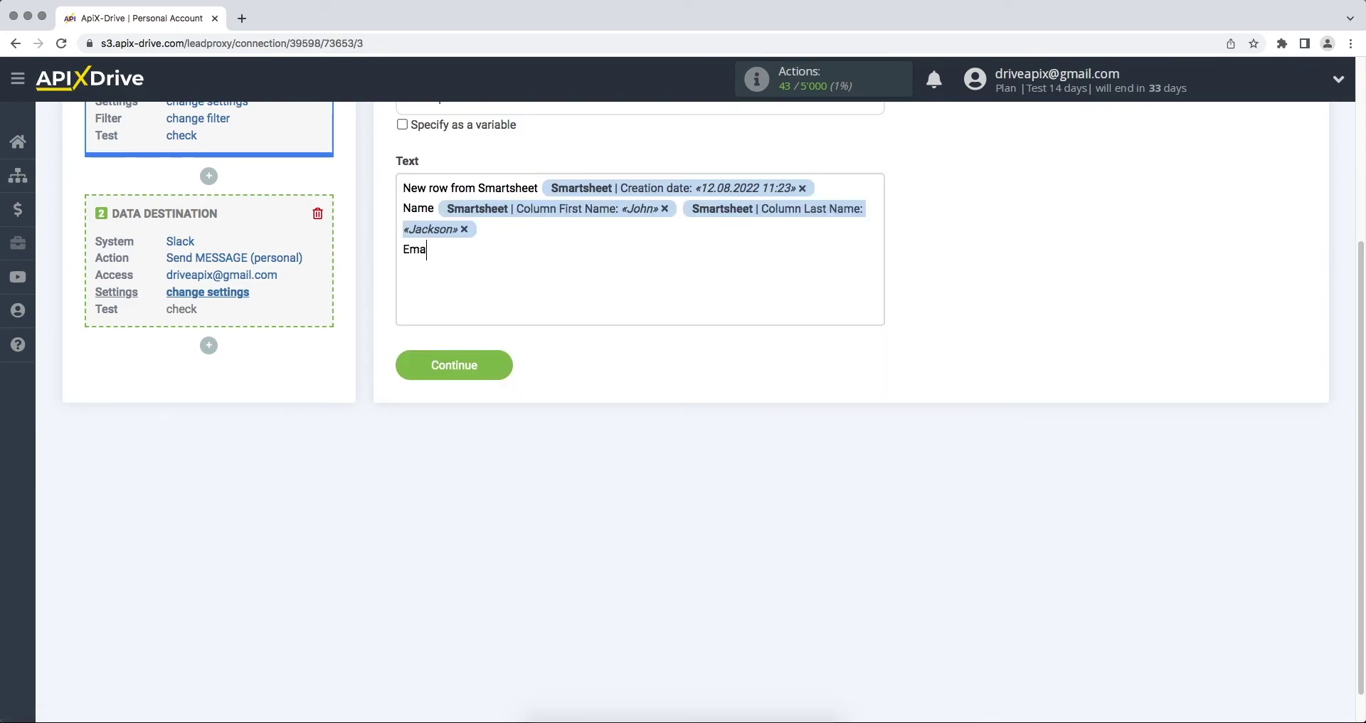
type("il")
left_click(591, 315)
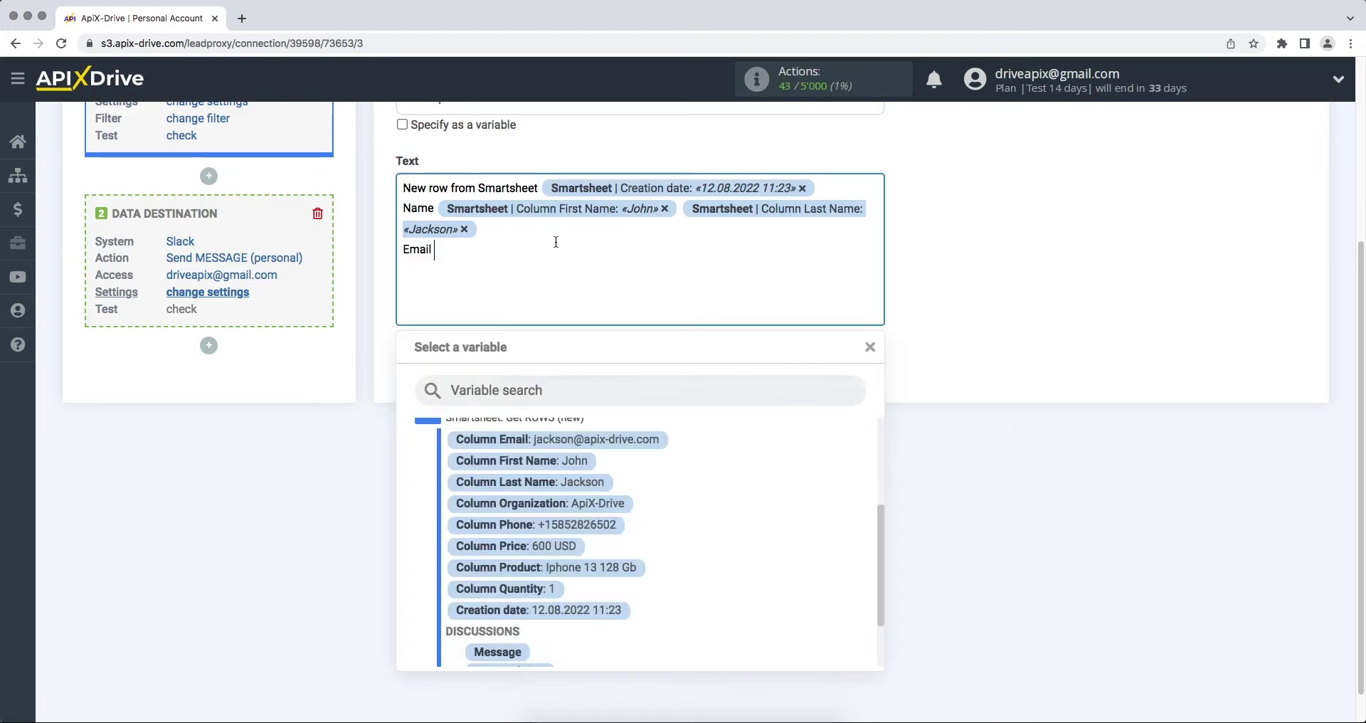
left_click(596, 446)
key("Return")
type("Phone")
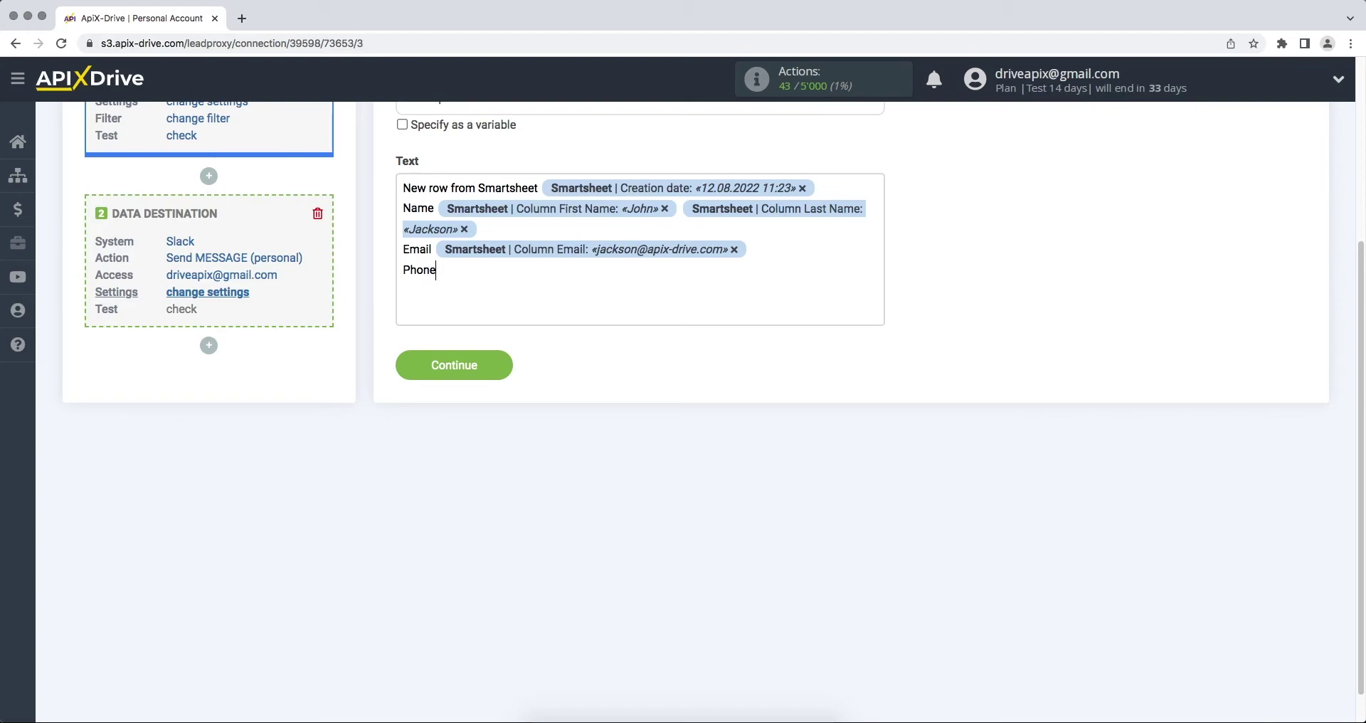
left_click(541, 275)
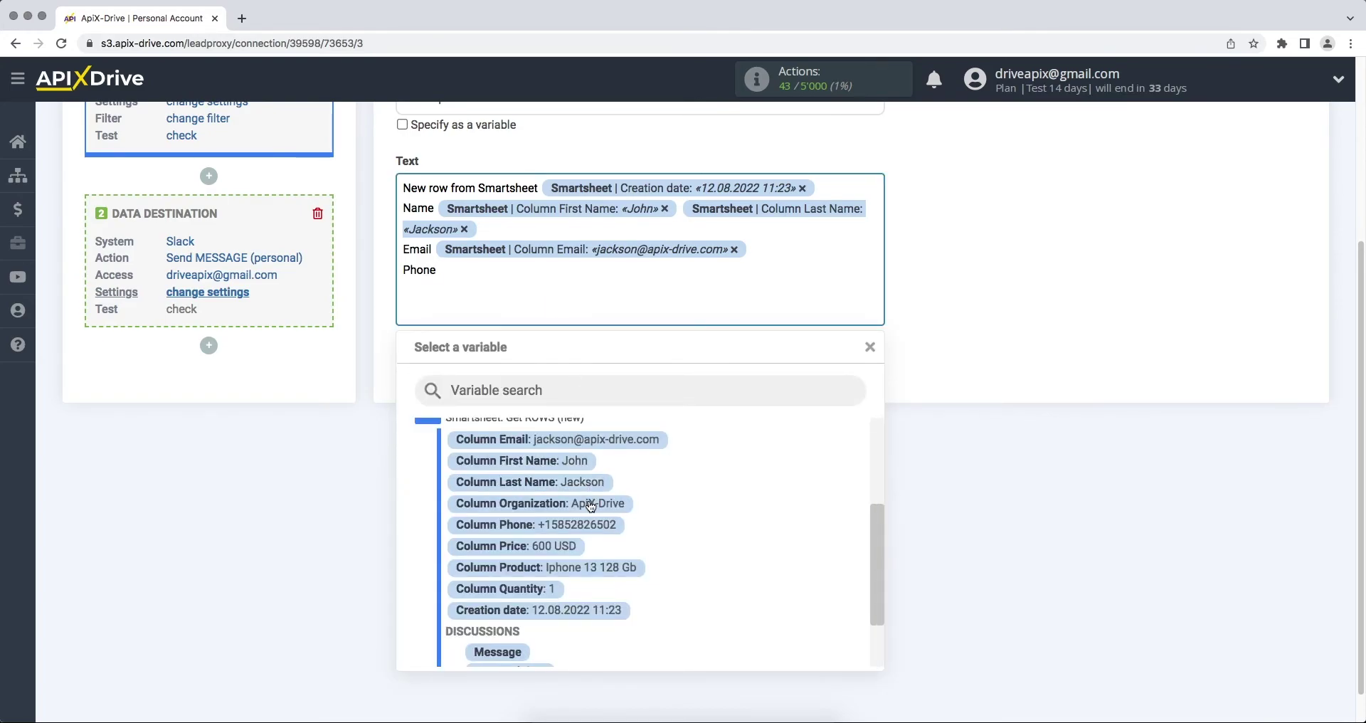
left_click(590, 526)
Add 'Product' and 'Price' lines with the Column Product and Column Price values.
key("Return")
type("Product")
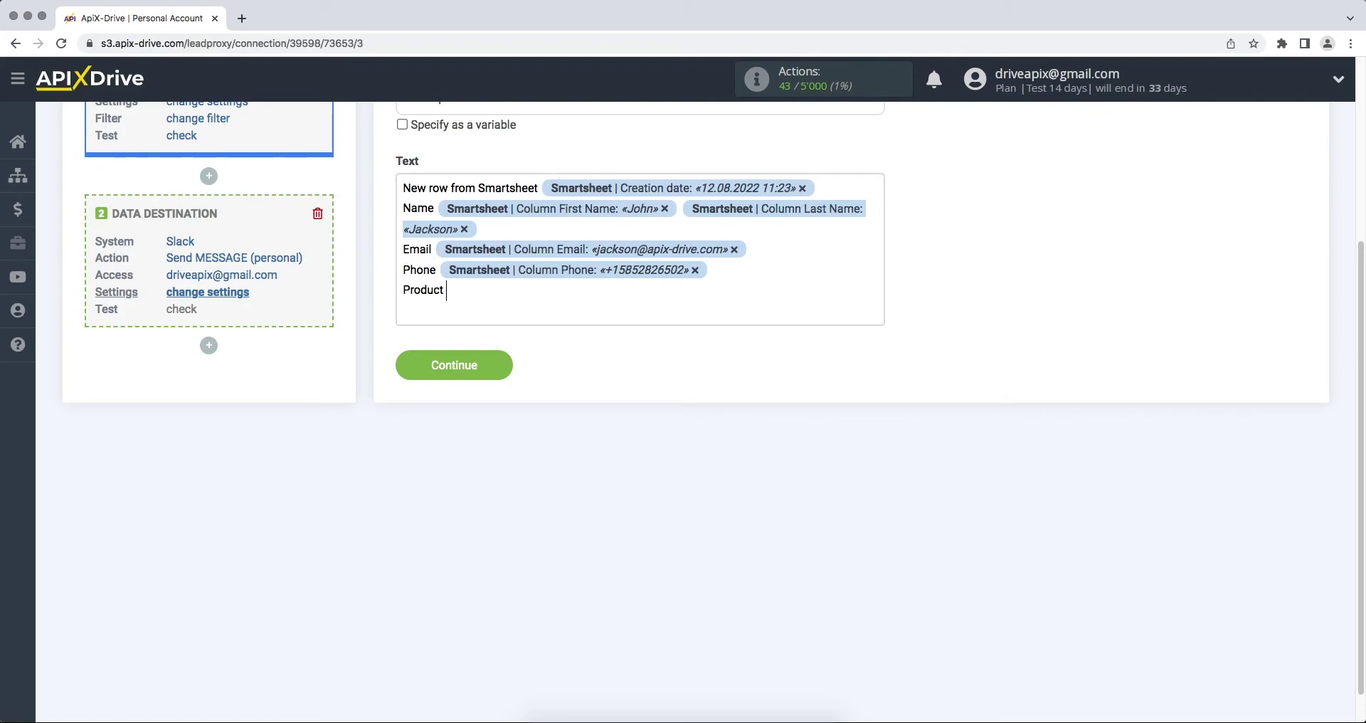
left_click(517, 317)
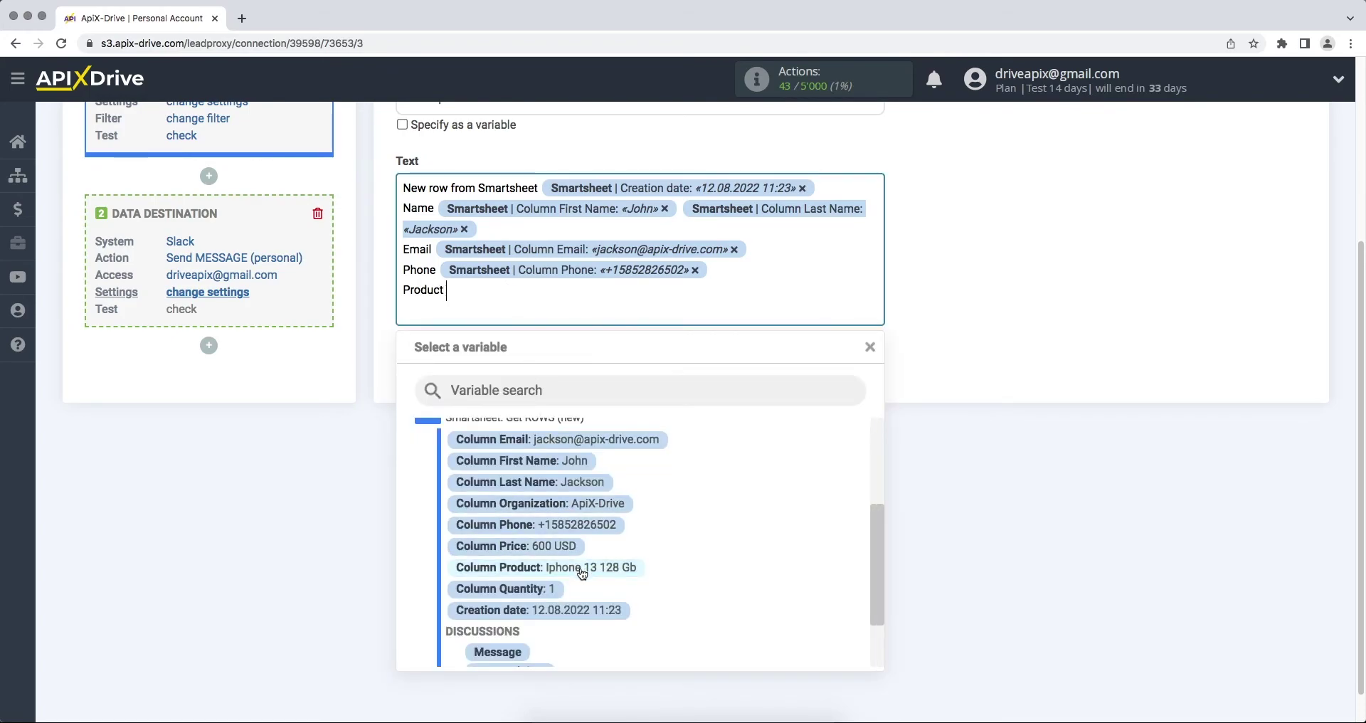
left_click(523, 564)
key("Return")
type("Price")
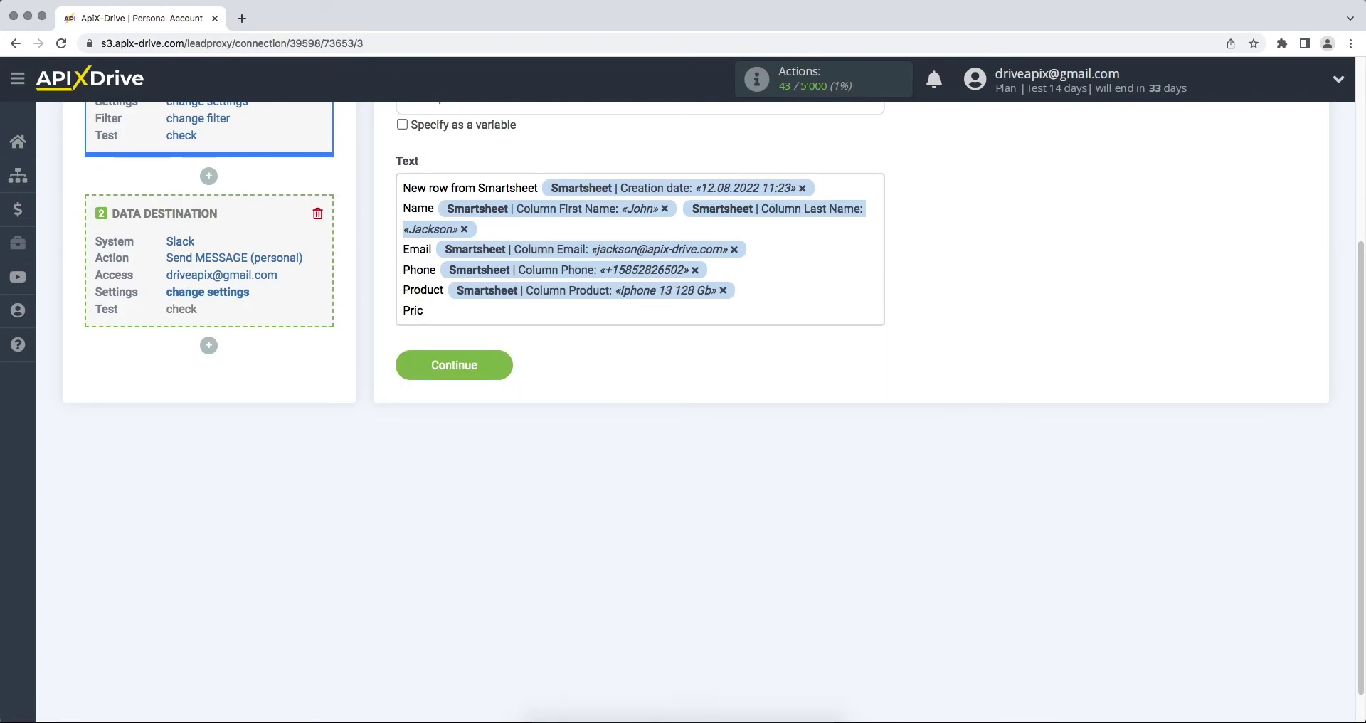
left_click(494, 315)
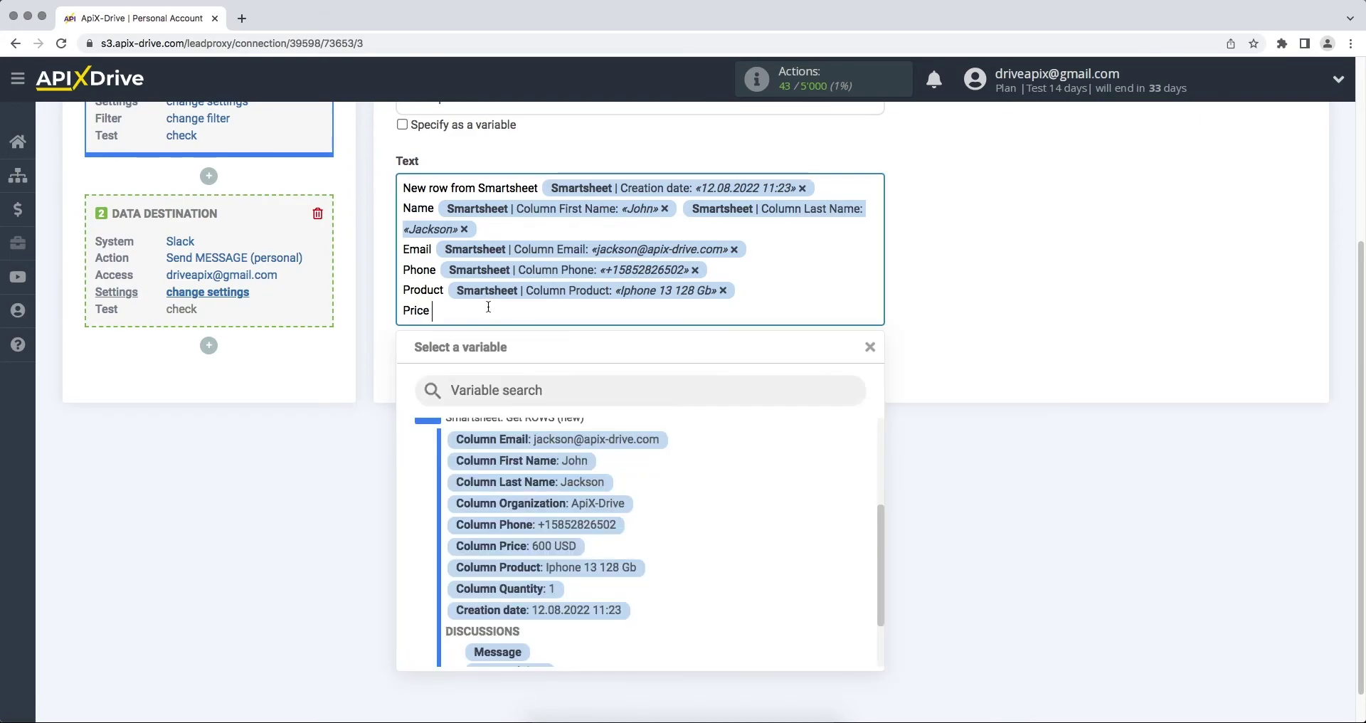
left_click(570, 552)
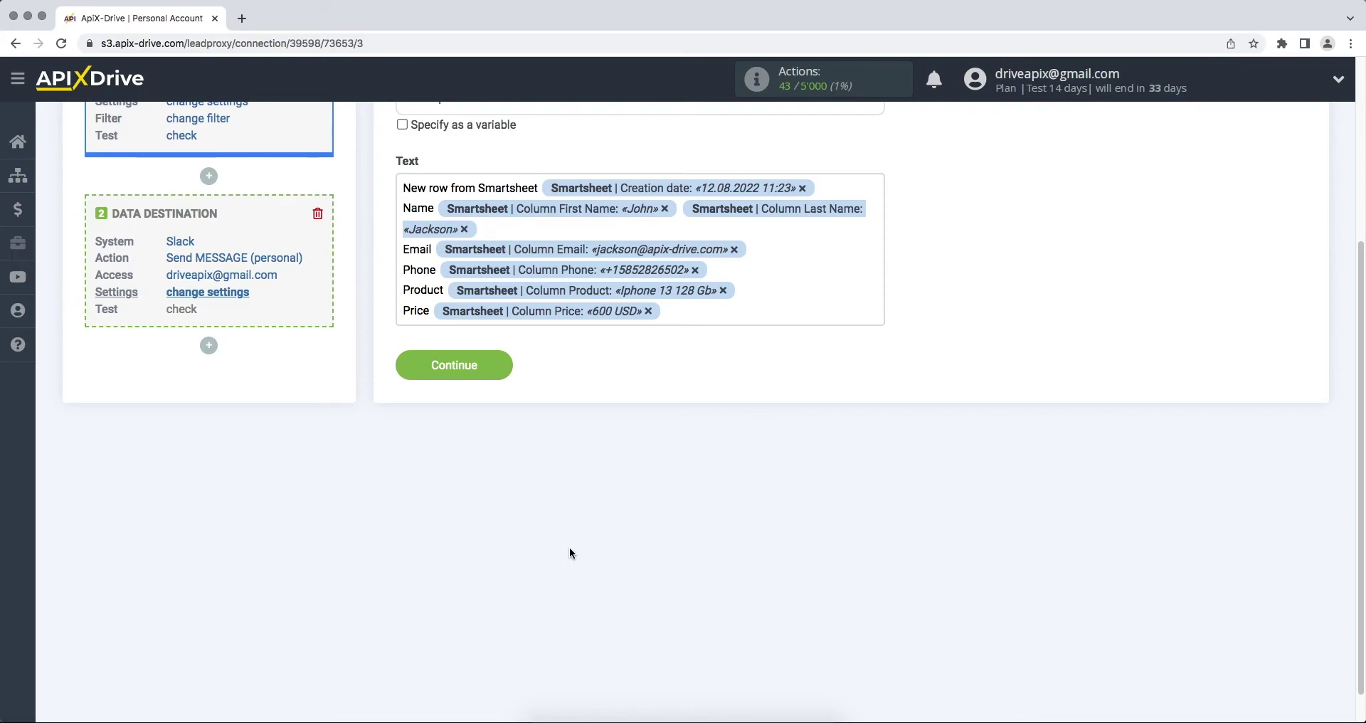
Save the message settings, send test data to Slack, and proceed to the Finish step.
left_click(403, 373)
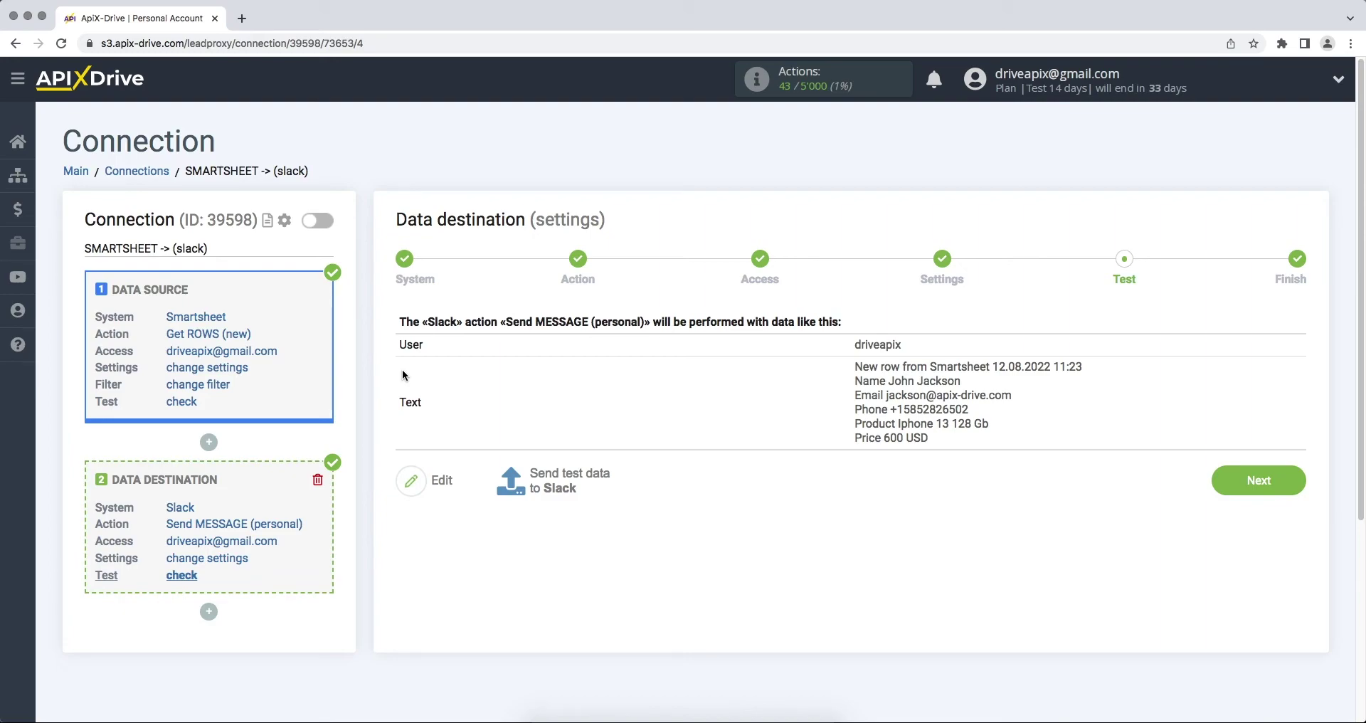
left_click(532, 480)
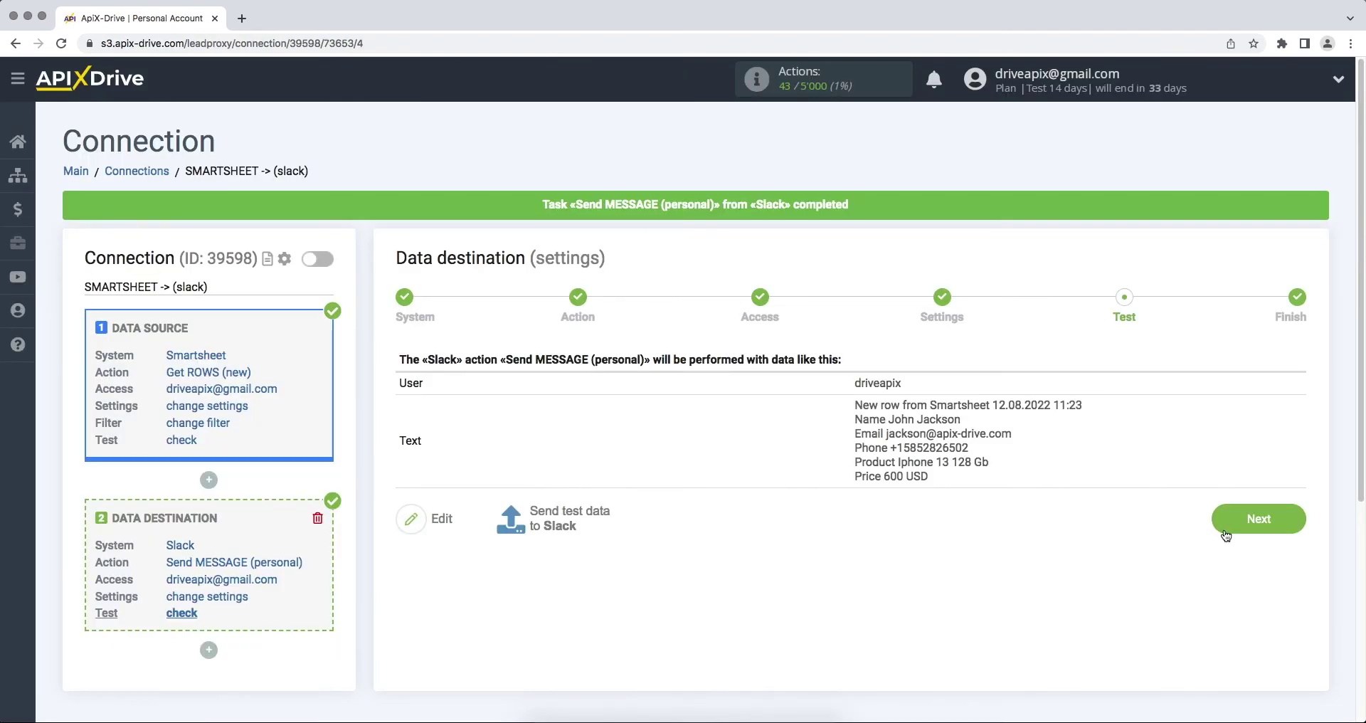
left_click(1236, 531)
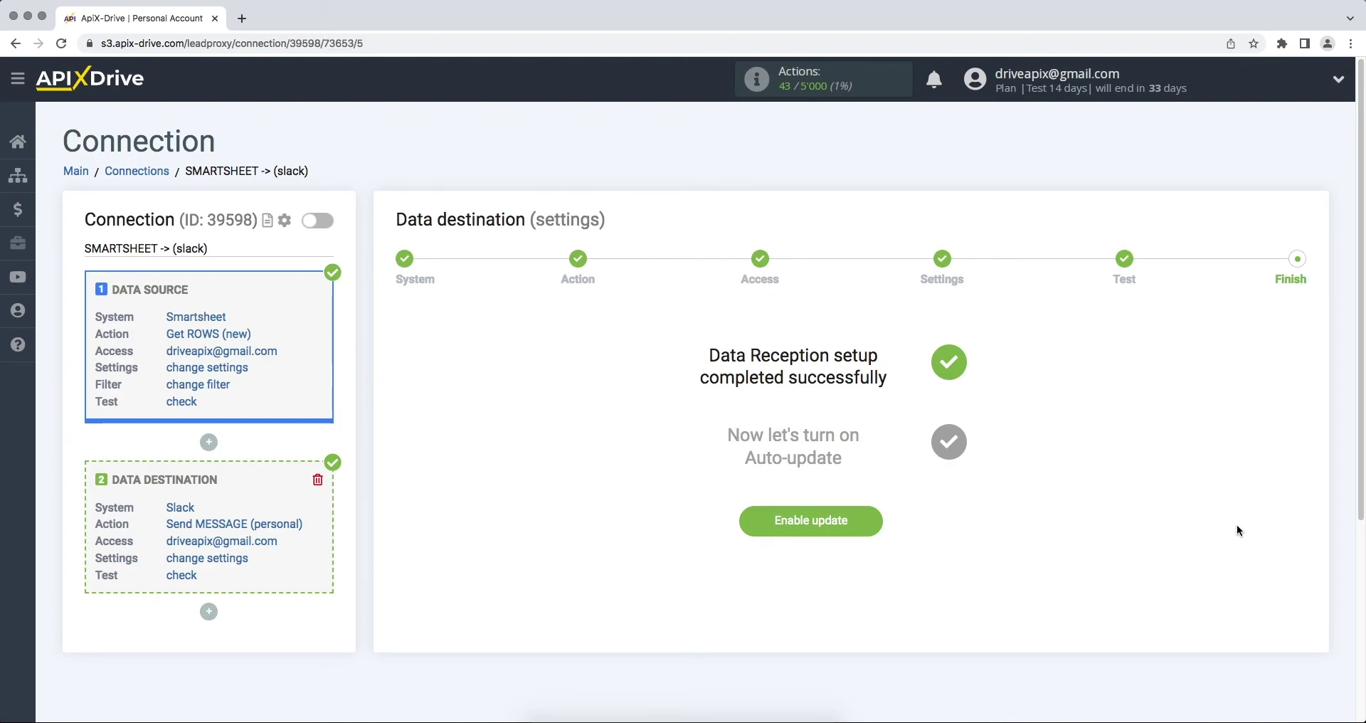
Enable updates for the SMARTSHEET -> slack connection with a 5-minute update interval.
left_click(779, 528)
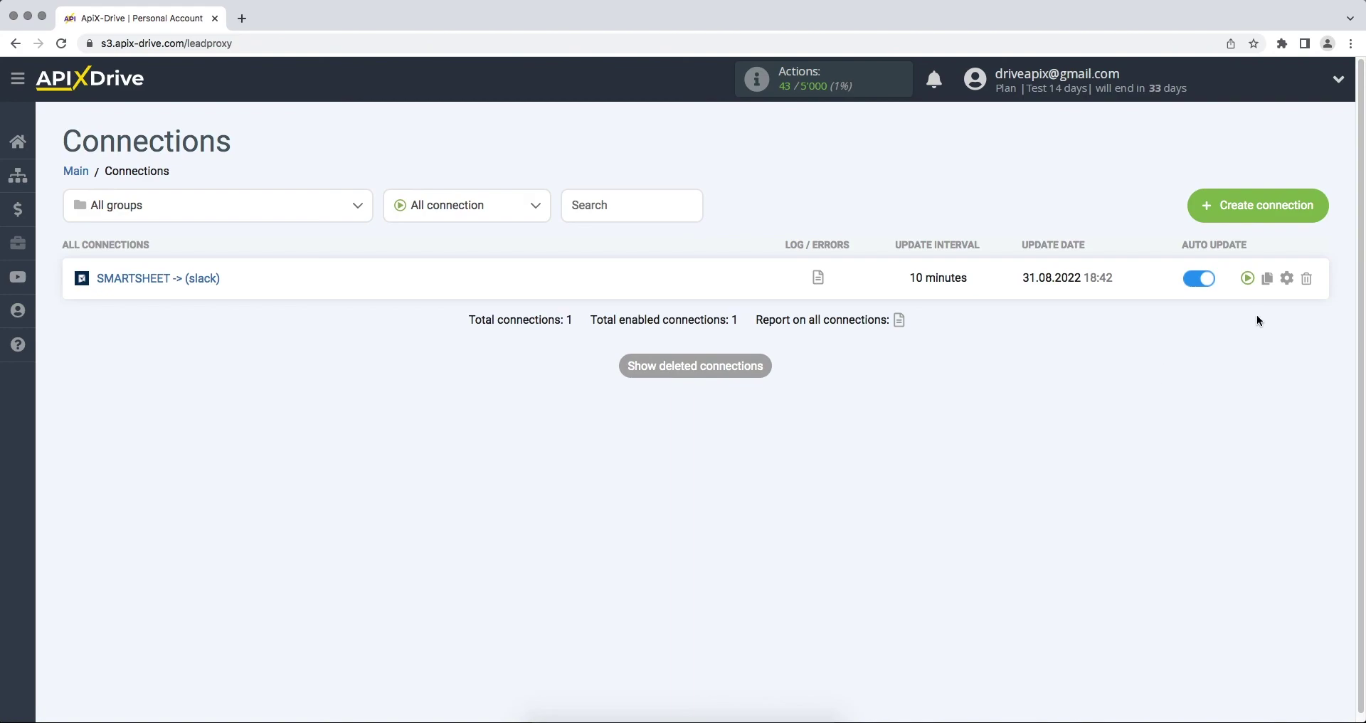
left_click(1284, 279)
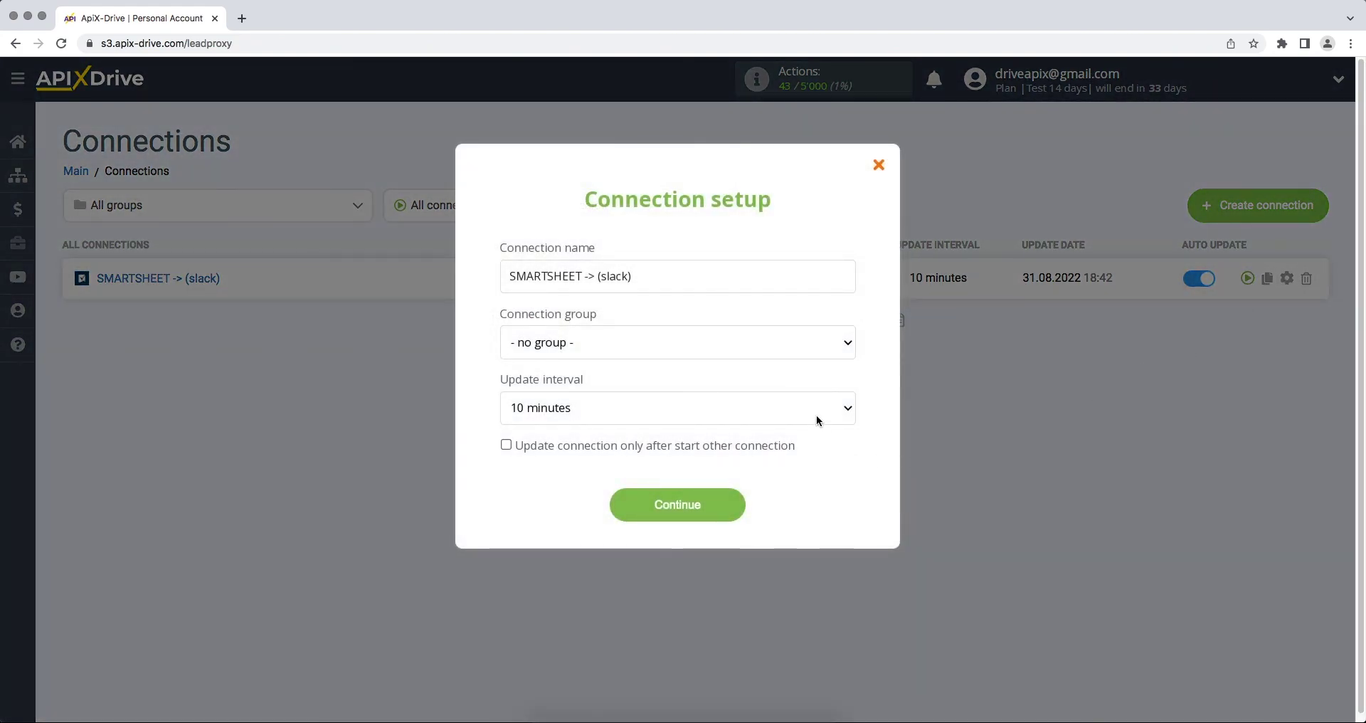
left_click(816, 416)
left_click(817, 394)
left_click(625, 520)
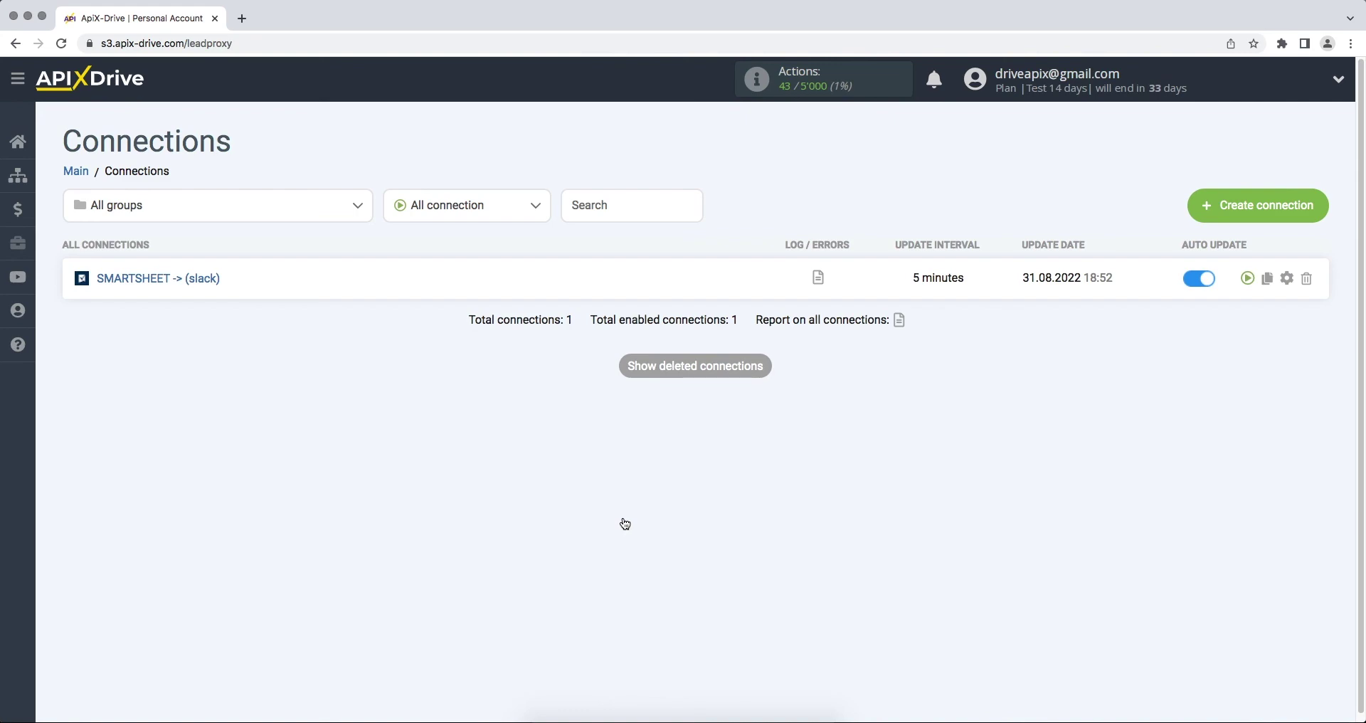